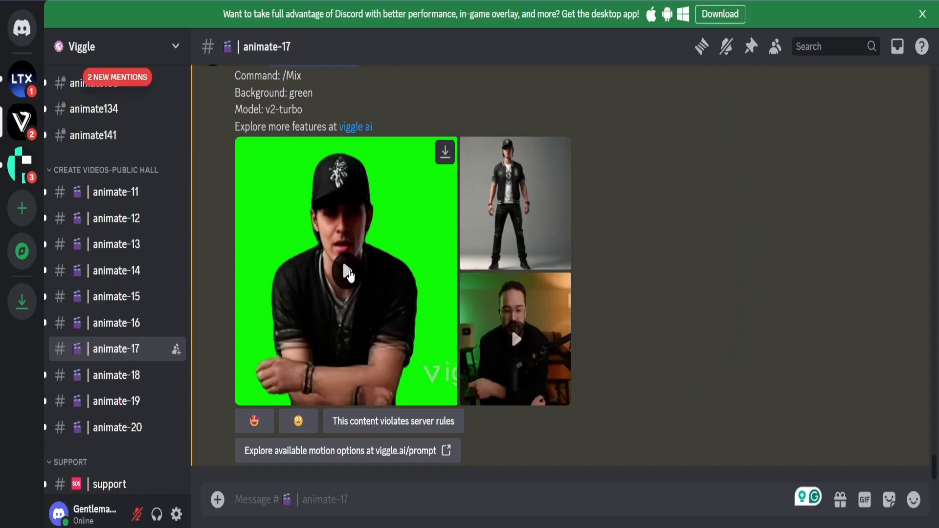
- Enlarge the generated character in the black cap and varsity jacket in Leonardo.Ai's lightbox
{"action": "left_click", "coordinate": [350, 272]}
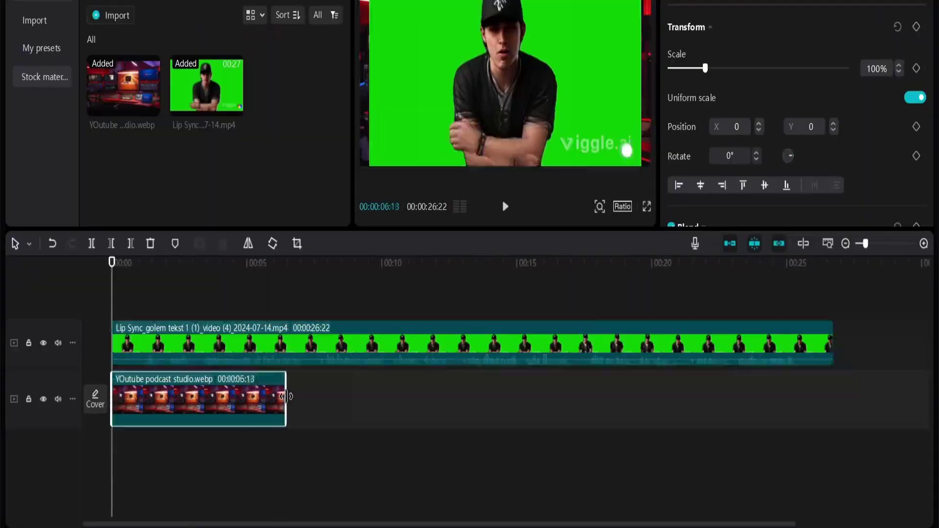
- Browse Lexica's gallery of YouTube studio images for background ideas
{"action": "left_click_drag", "start_coordinate": [287, 396], "coordinate": [831, 397]}
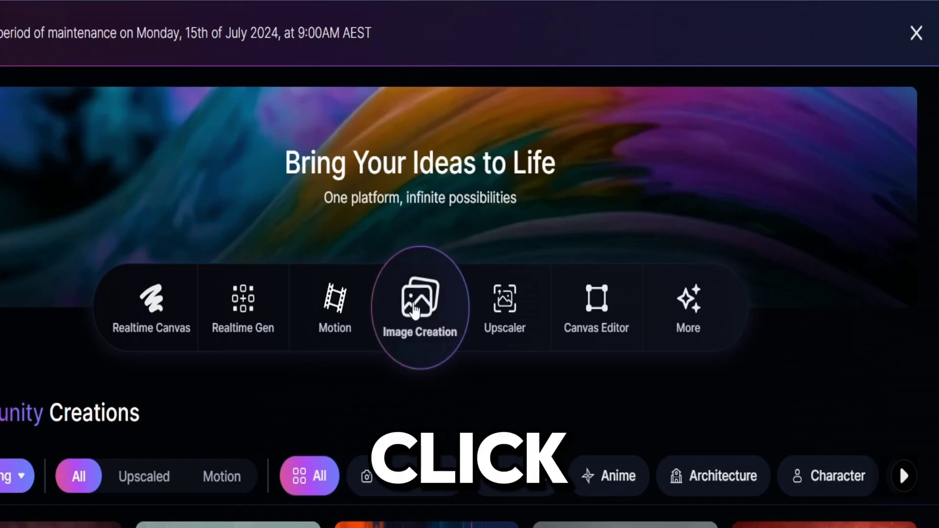
- Open Image Creation and scroll back through past generations to the capped male characters
{"action": "left_click", "coordinate": [415, 310]}
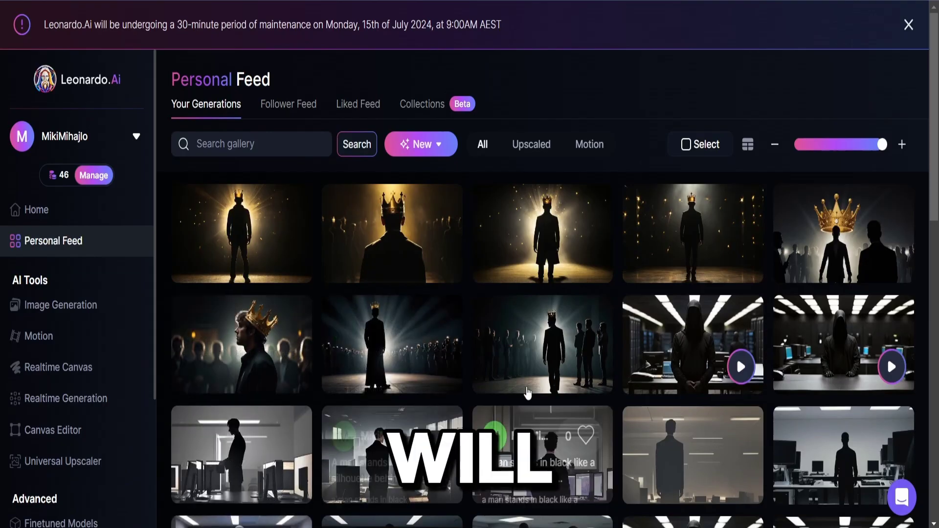
{"action": "scroll", "coordinate": [528, 354], "scroll_direction": "down", "scroll_amount": 6}
{"action": "scroll", "coordinate": [529, 357], "scroll_direction": "down", "scroll_amount": 7}
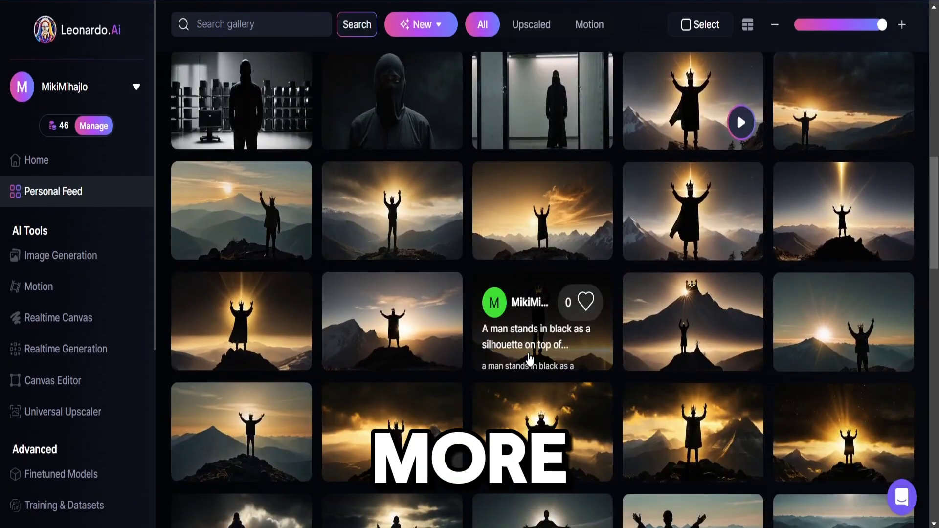
{"action": "scroll", "coordinate": [500, 372], "scroll_direction": "down", "scroll_amount": 14}
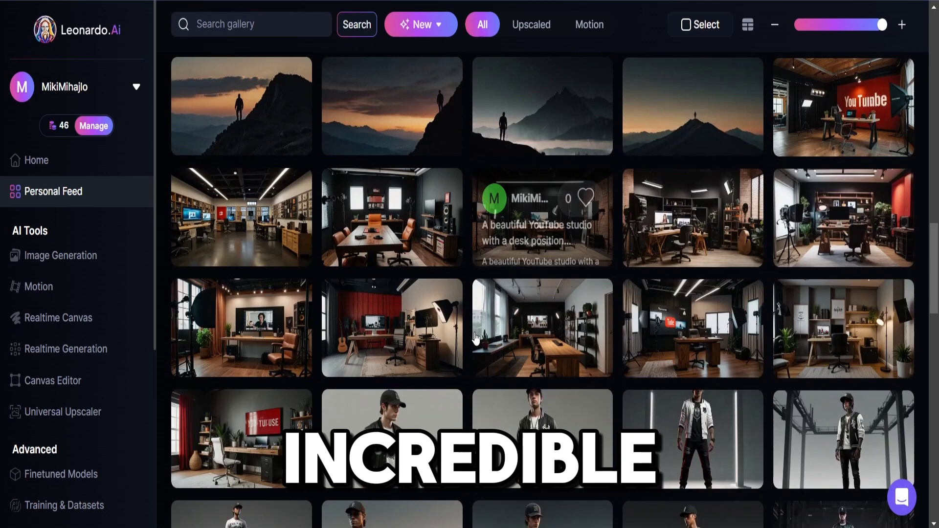
{"action": "scroll", "coordinate": [472, 306], "scroll_direction": "down", "scroll_amount": 5}
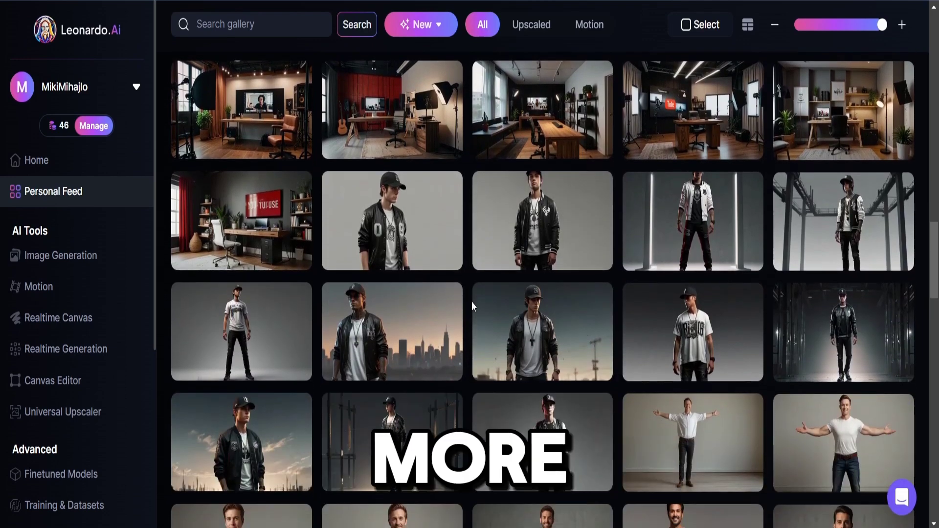
{"action": "scroll", "coordinate": [472, 302], "scroll_direction": "down", "scroll_amount": 2}
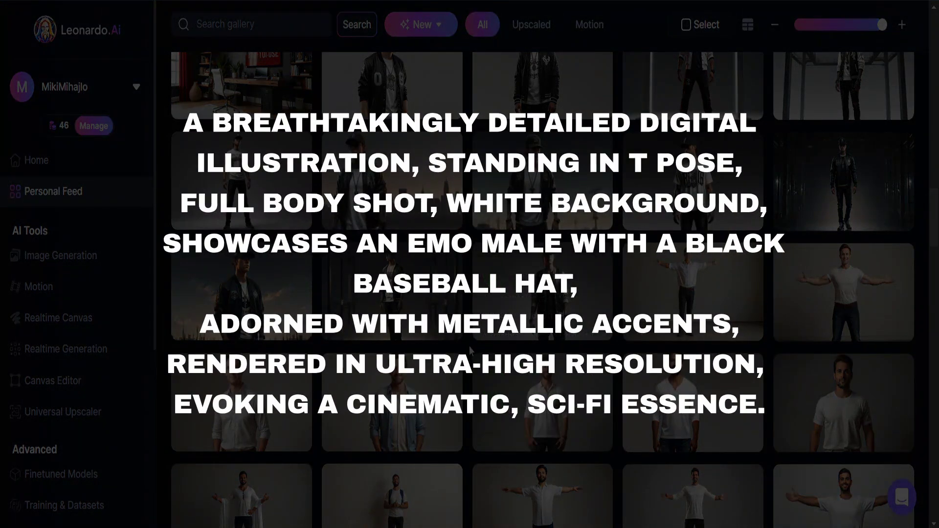
{"action": "scroll", "coordinate": [468, 345], "scroll_direction": "down", "scroll_amount": 6}
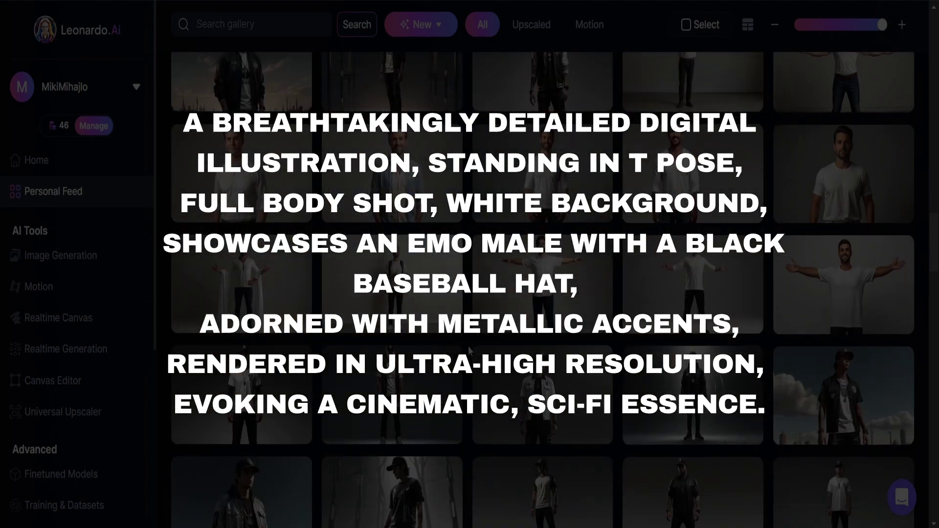
{"action": "scroll", "coordinate": [468, 345], "scroll_direction": "down", "scroll_amount": 6}
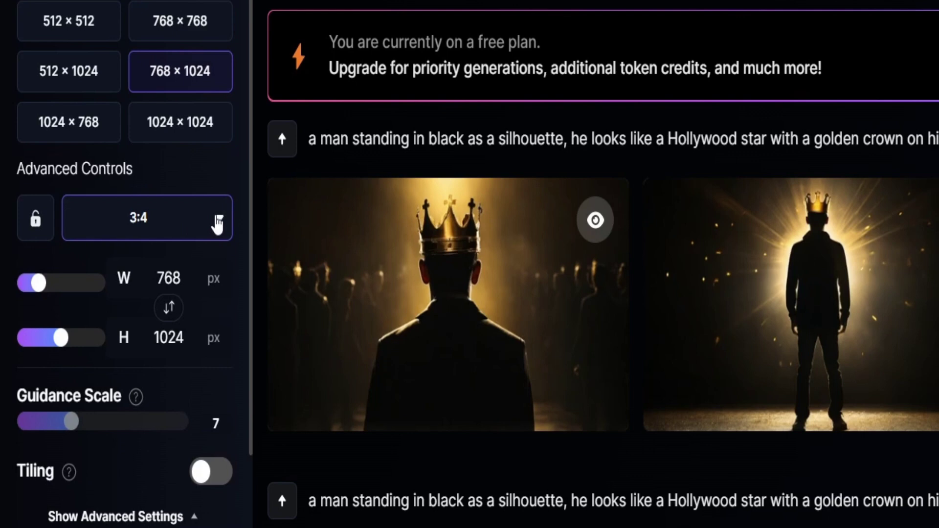
- Generate the T-pose prompt at 16:9 (1184×664) and flip through the results in the lightbox
{"action": "left_click", "coordinate": [217, 222]}
{"action": "scroll", "coordinate": [109, 516], "scroll_direction": "down", "scroll_amount": 5}
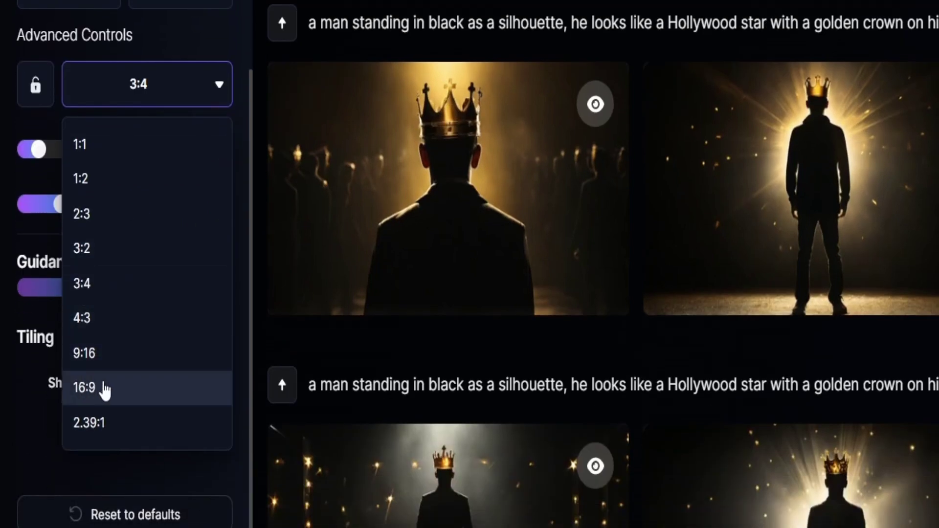
{"action": "left_click", "coordinate": [104, 389]}
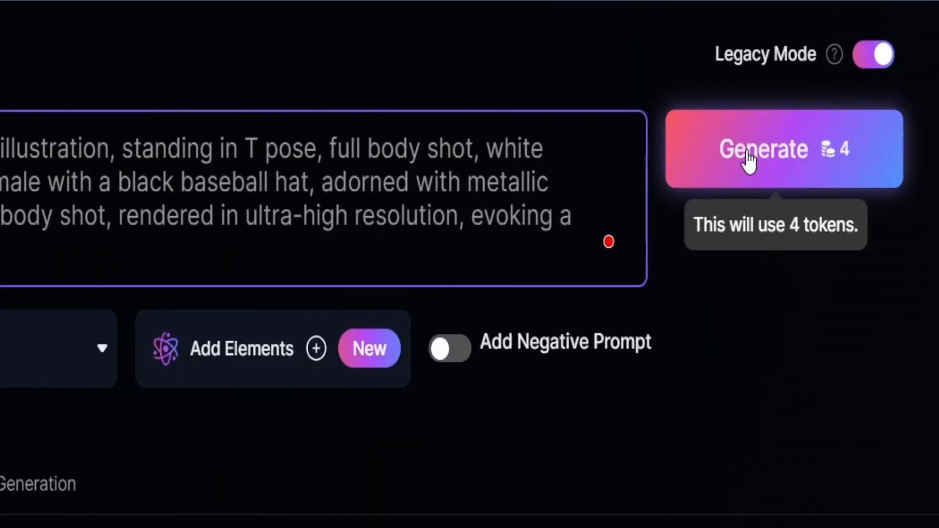
{"action": "left_click", "coordinate": [938, 150]}
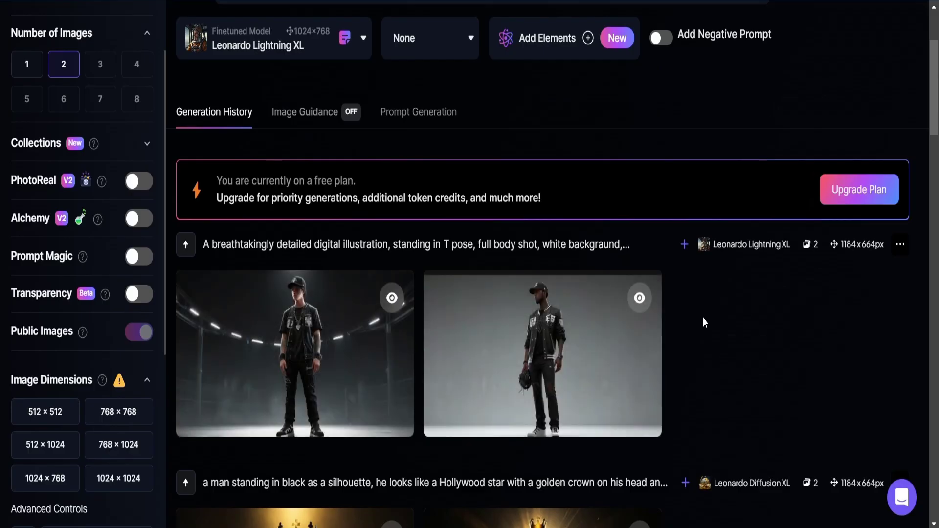
{"action": "left_click", "coordinate": [318, 336]}
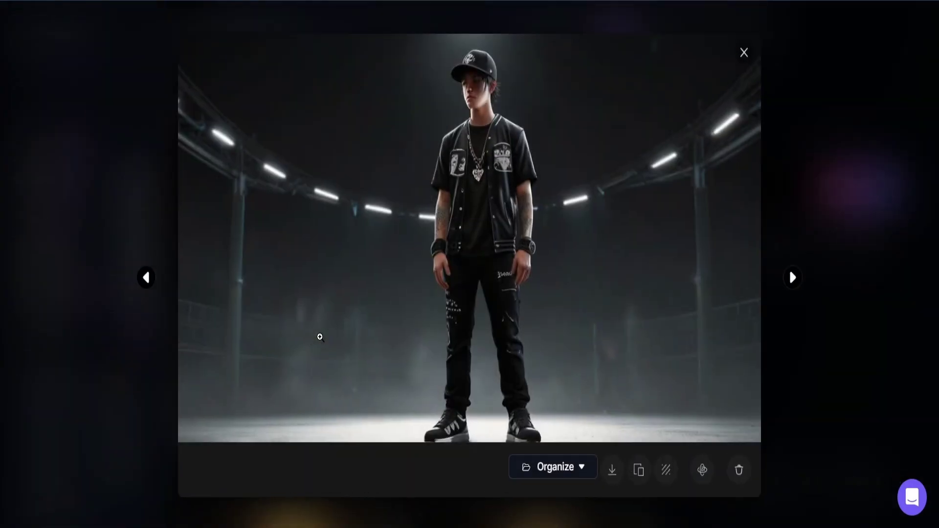
{"action": "left_click", "coordinate": [792, 279]}
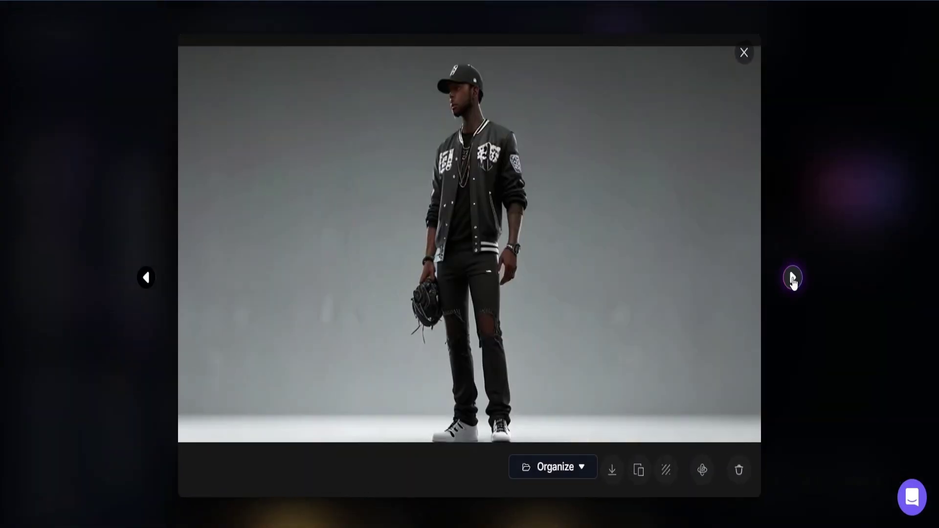
- Generate images from the short prompt of a male in T pose on a white background
{"action": "key", "text": "Escape"}
{"action": "left_click", "coordinate": [822, 86]}
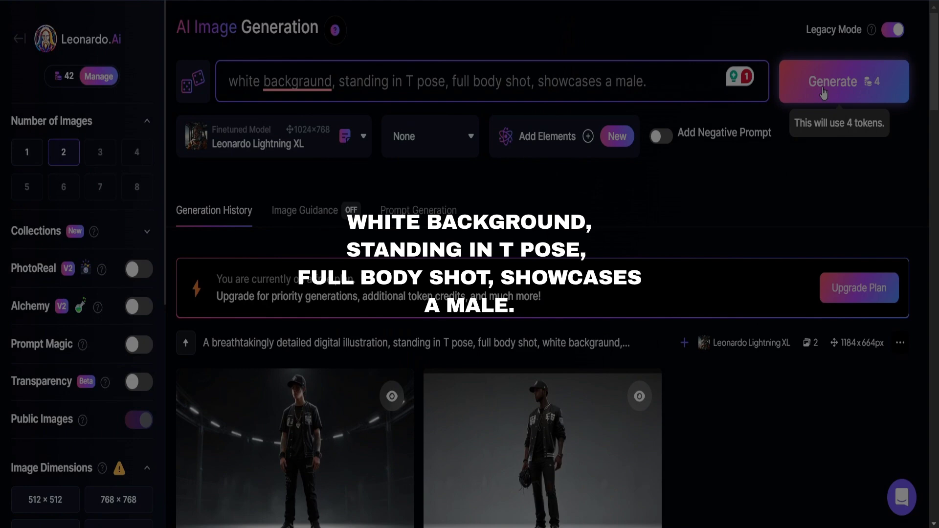
{"action": "scroll", "coordinate": [608, 258], "scroll_direction": "down", "scroll_amount": 1}
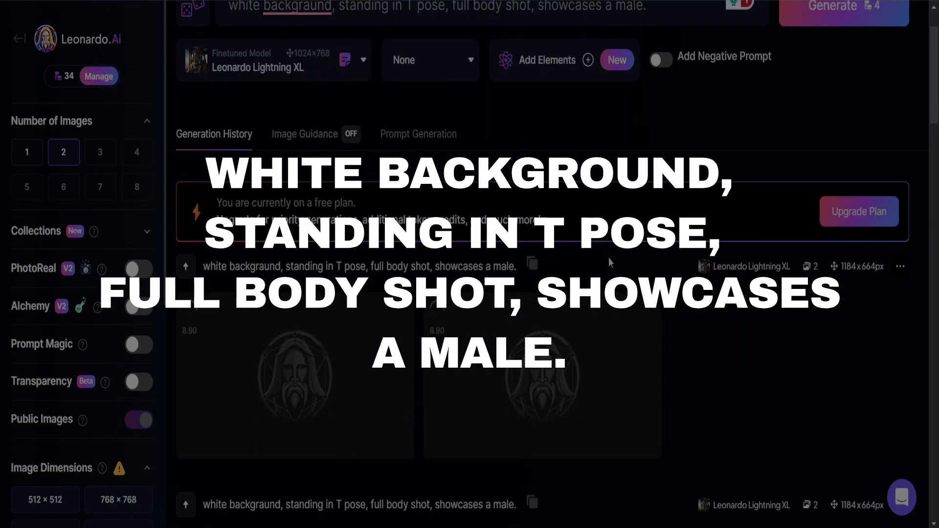
{"action": "scroll", "coordinate": [609, 258], "scroll_direction": "down", "scroll_amount": 2}
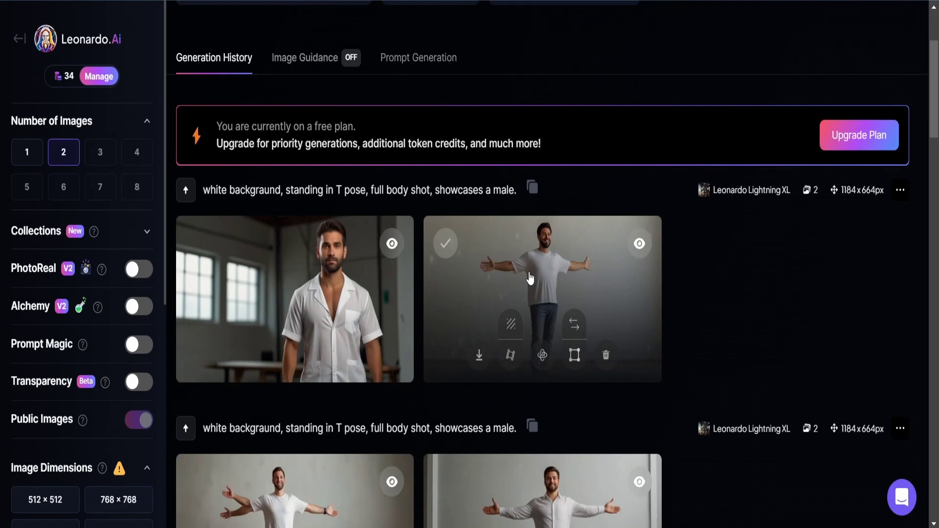
- Step through the generated men one by one in the large viewer
{"action": "left_click", "coordinate": [562, 283]}
{"action": "left_click", "coordinate": [792, 278]}
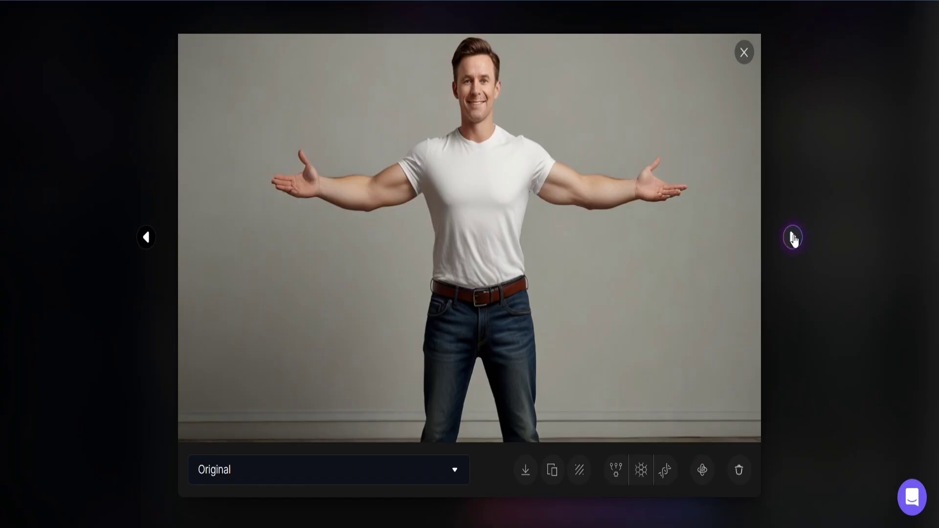
{"action": "left_click", "coordinate": [792, 237]}
{"action": "left_click", "coordinate": [793, 238]}
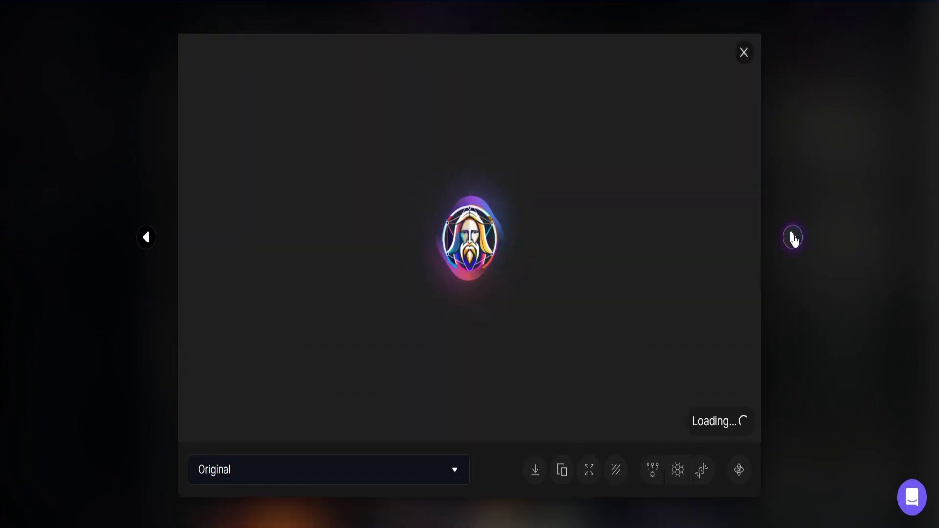
{"action": "left_click", "coordinate": [792, 238]}
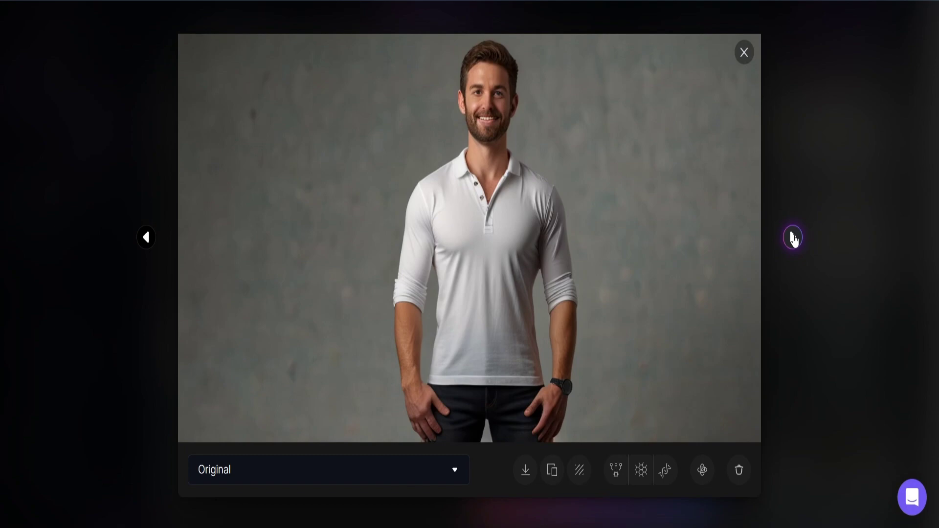
{"action": "left_click", "coordinate": [793, 238]}
{"action": "left_click", "coordinate": [793, 238]}
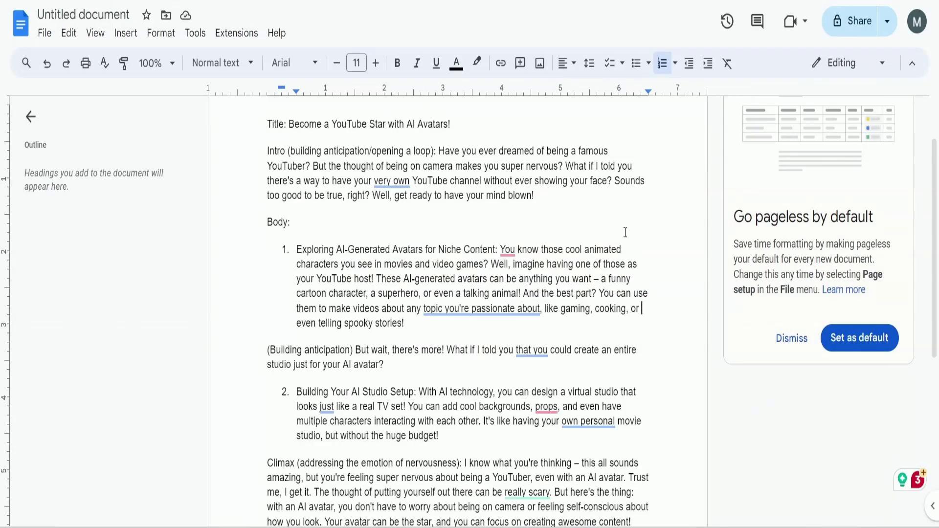
- Select and copy the Conclusion paragraph of the YouTube script
{"action": "scroll", "coordinate": [633, 243], "scroll_direction": "down", "scroll_amount": 7}
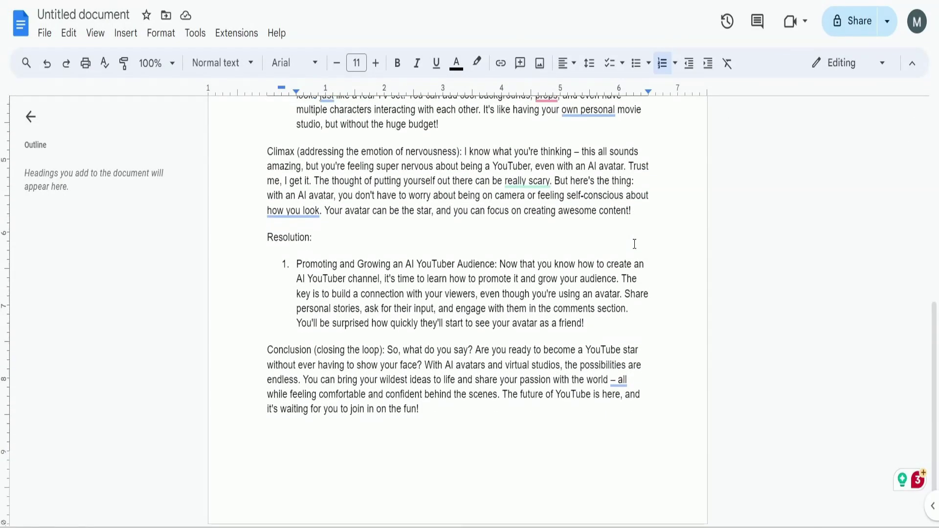
{"action": "left_click_drag", "start_coordinate": [422, 406], "coordinate": [389, 346]}
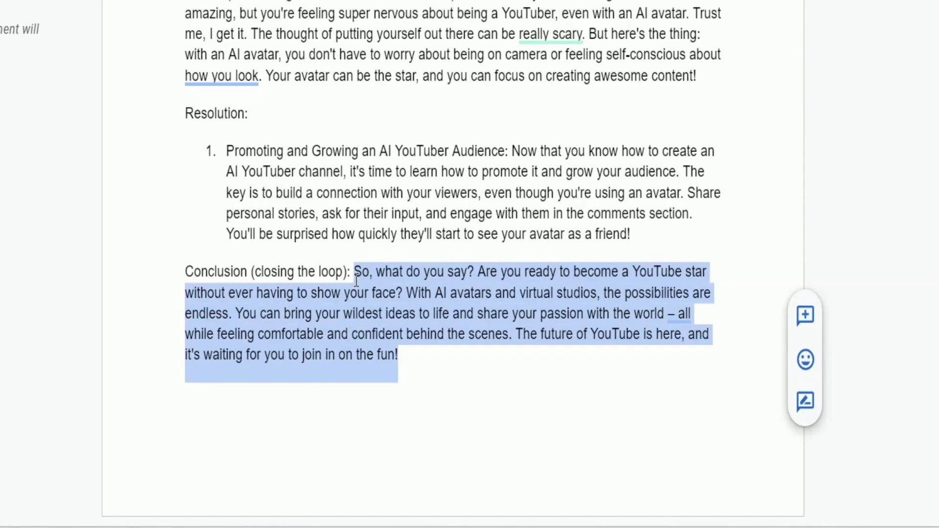
{"action": "right_click", "coordinate": [390, 347]}
{"action": "left_click", "coordinate": [446, 168]}
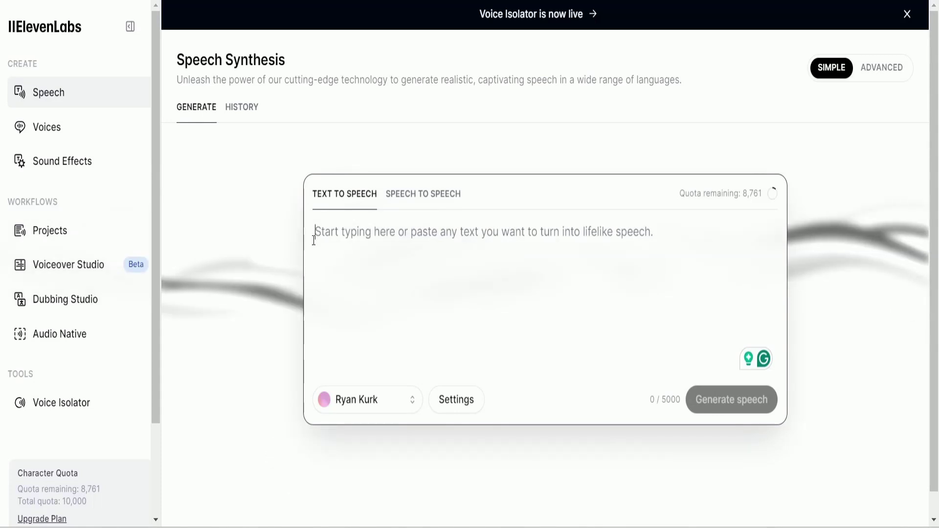
- Open the ElevenLabs voice library and play a sample voice
{"action": "left_click", "coordinate": [56, 136]}
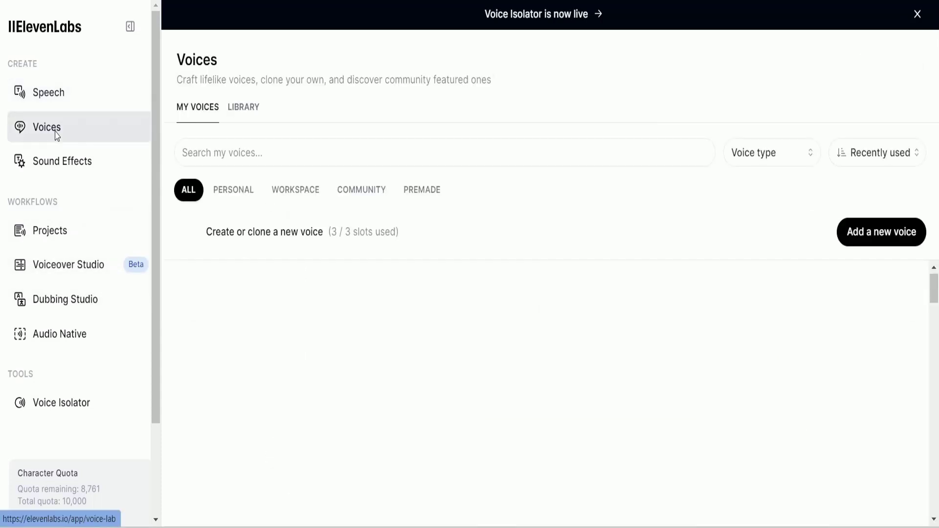
{"action": "left_click", "coordinate": [250, 111]}
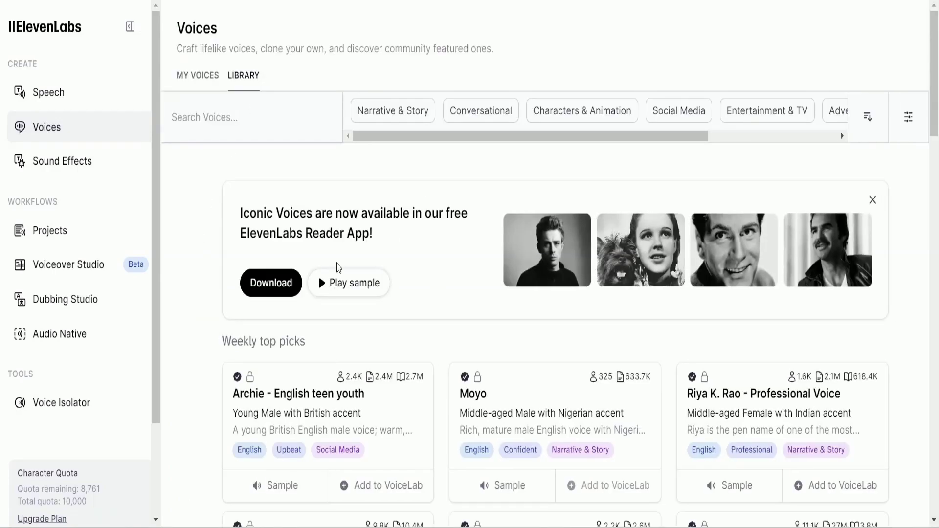
{"action": "scroll", "coordinate": [495, 309], "scroll_direction": "down", "scroll_amount": 12}
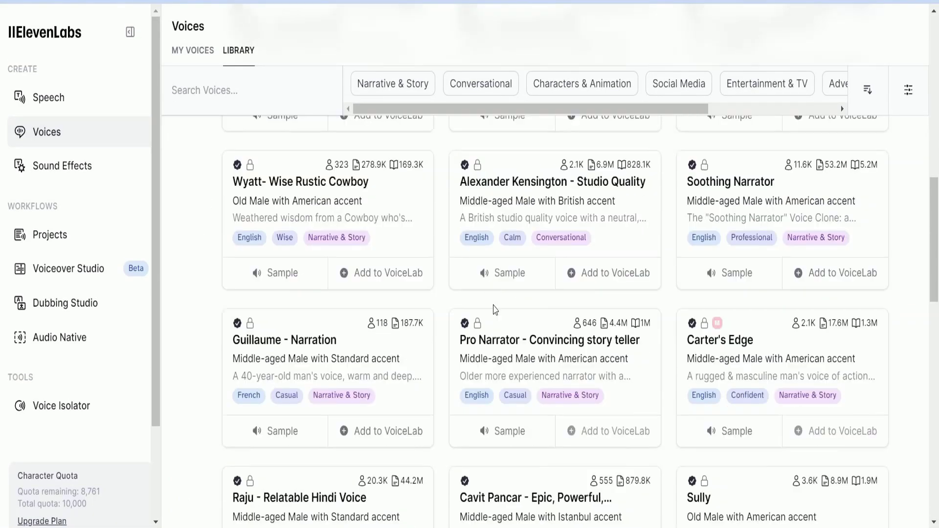
{"action": "scroll", "coordinate": [494, 309], "scroll_direction": "down", "scroll_amount": 5}
{"action": "left_click", "coordinate": [495, 309]}
- Filter the voice library to show only Male voices
{"action": "scroll", "coordinate": [528, 309], "scroll_direction": "down", "scroll_amount": 10}
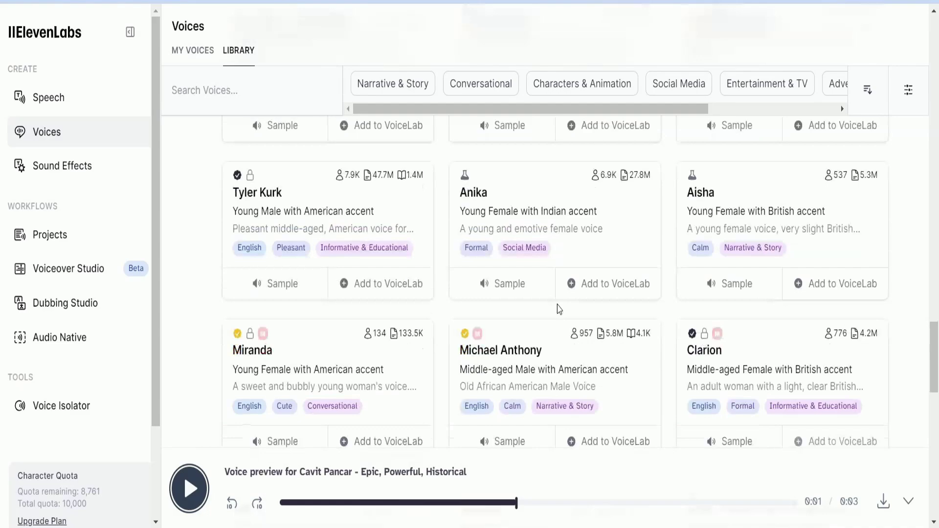
{"action": "scroll", "coordinate": [559, 308], "scroll_direction": "down", "scroll_amount": 10}
{"action": "left_click", "coordinate": [908, 89]}
{"action": "left_click", "coordinate": [425, 139]}
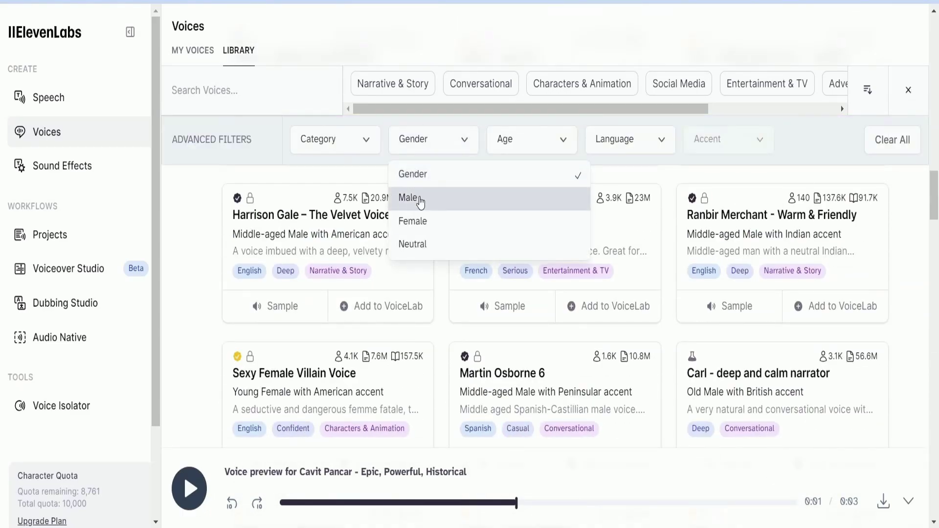
{"action": "left_click", "coordinate": [420, 200]}
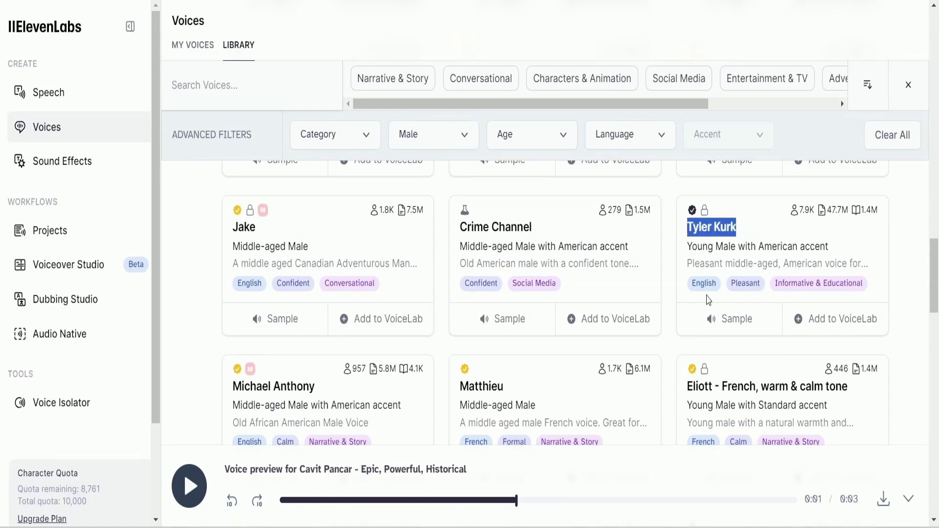
- Paste the 389-character conclusion into Text to Speech and keep the chosen custom voice
{"action": "left_click", "coordinate": [46, 94]}
{"action": "left_click", "coordinate": [360, 237]}
{"action": "key", "text": "ctrl+v"}
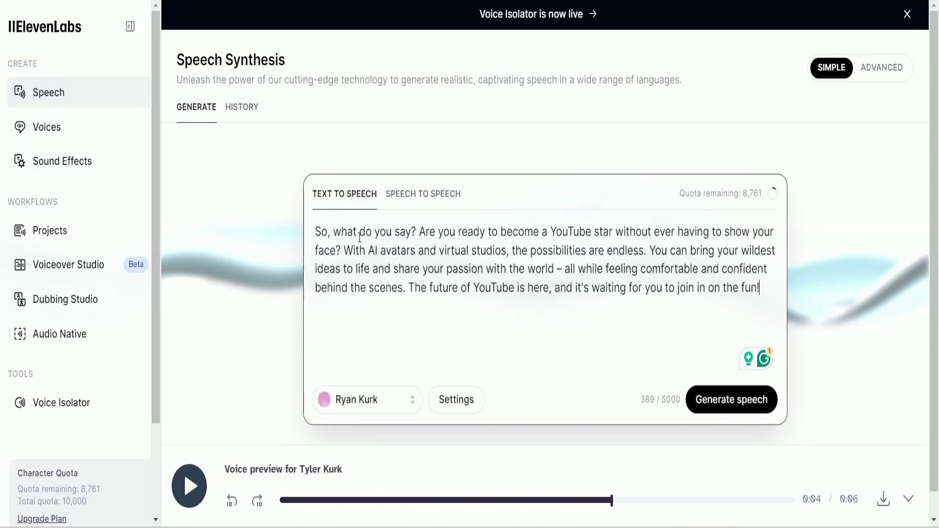
{"action": "left_click", "coordinate": [361, 407]}
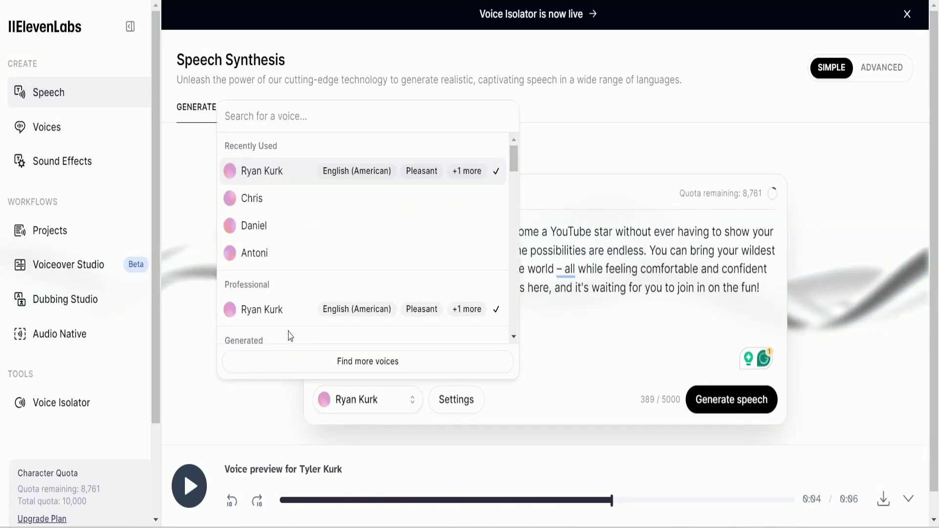
{"action": "left_click", "coordinate": [261, 320]}
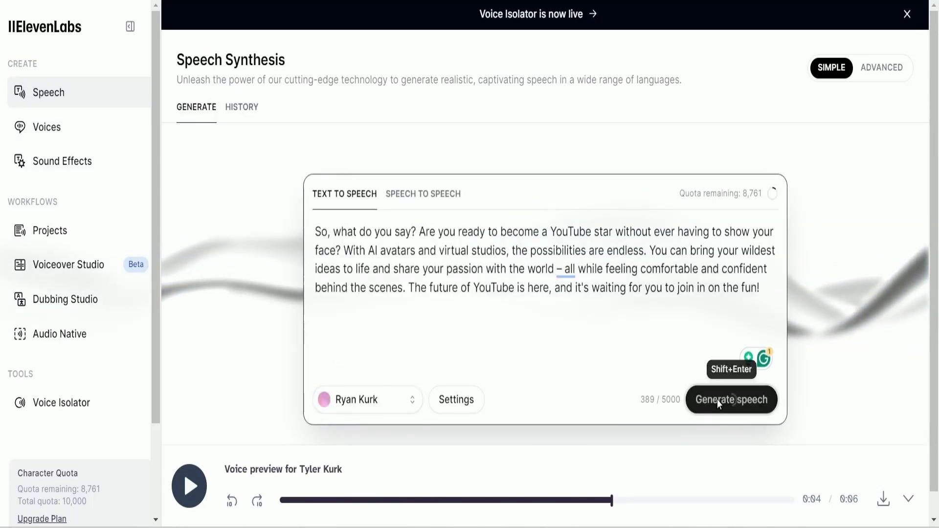
{"action": "scroll", "coordinate": [421, 325], "scroll_direction": "down", "scroll_amount": 1}
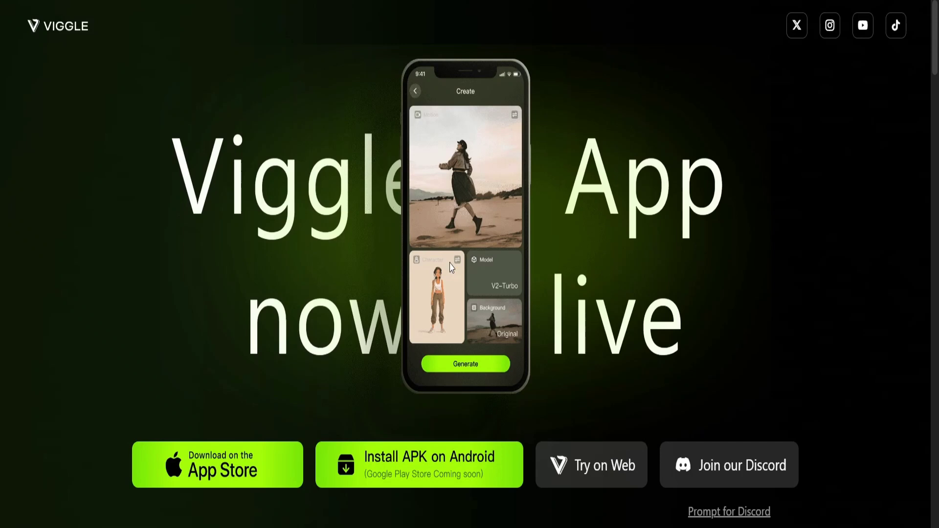
{"action": "scroll", "coordinate": [614, 225], "scroll_direction": "down", "scroll_amount": 2}
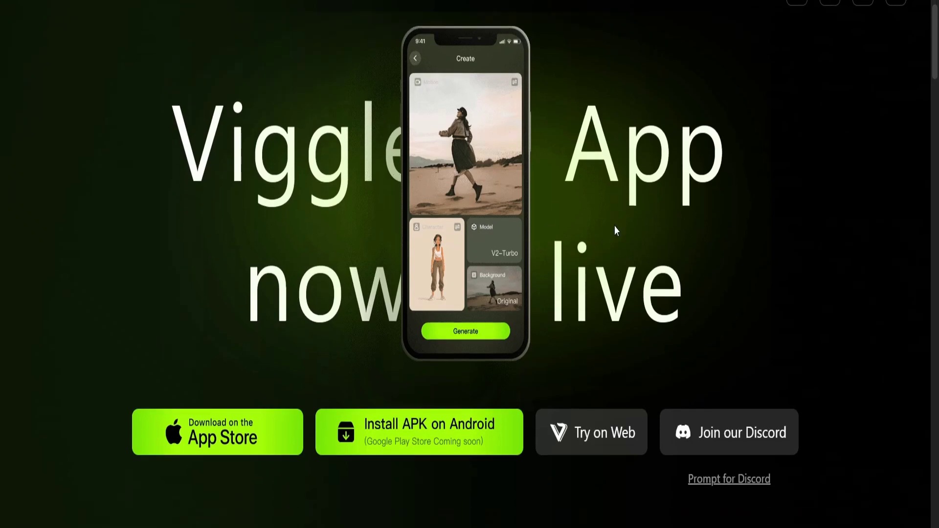
{"action": "scroll", "coordinate": [615, 225], "scroll_direction": "up", "scroll_amount": 2}
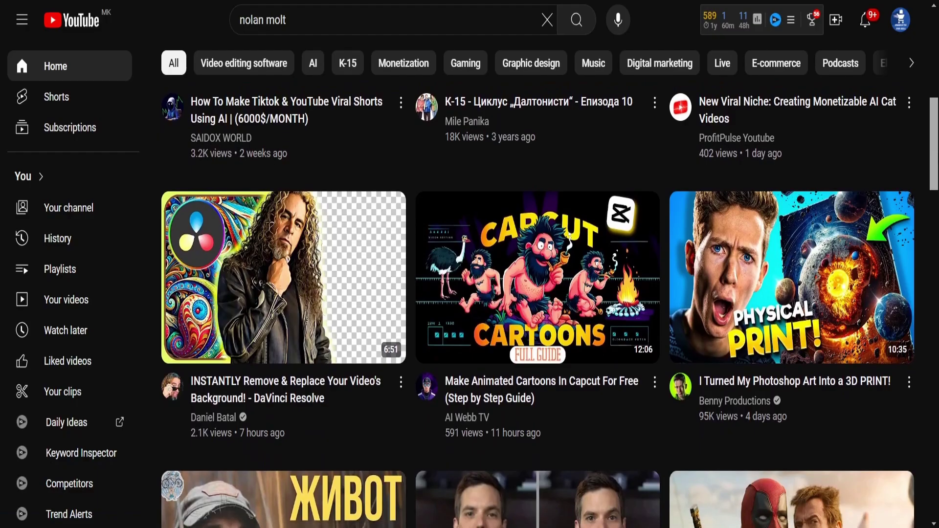
{"action": "scroll", "coordinate": [538, 303], "scroll_direction": "down", "scroll_amount": 3}
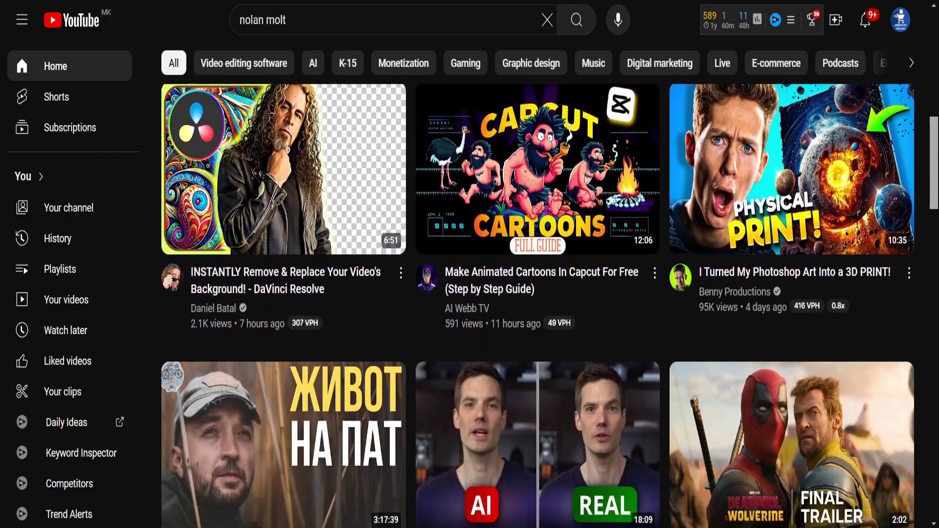
{"action": "scroll", "coordinate": [538, 304], "scroll_direction": "down", "scroll_amount": 5}
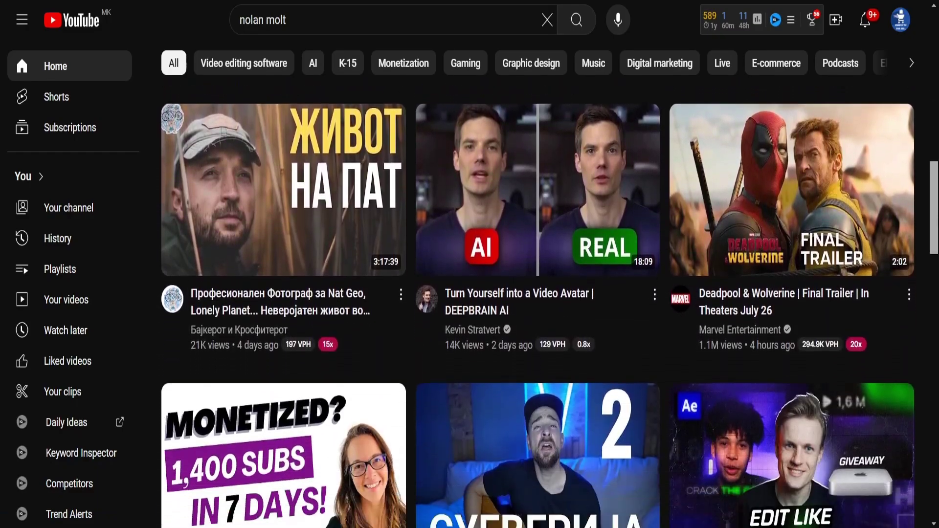
{"action": "scroll", "coordinate": [538, 303], "scroll_direction": "down", "scroll_amount": 3}
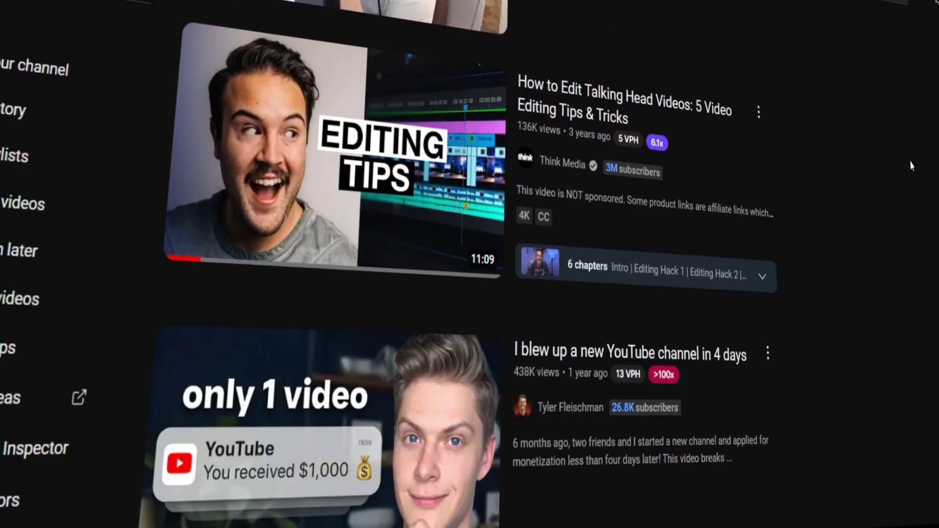
{"action": "scroll", "coordinate": [910, 166], "scroll_direction": "down", "scroll_amount": 3}
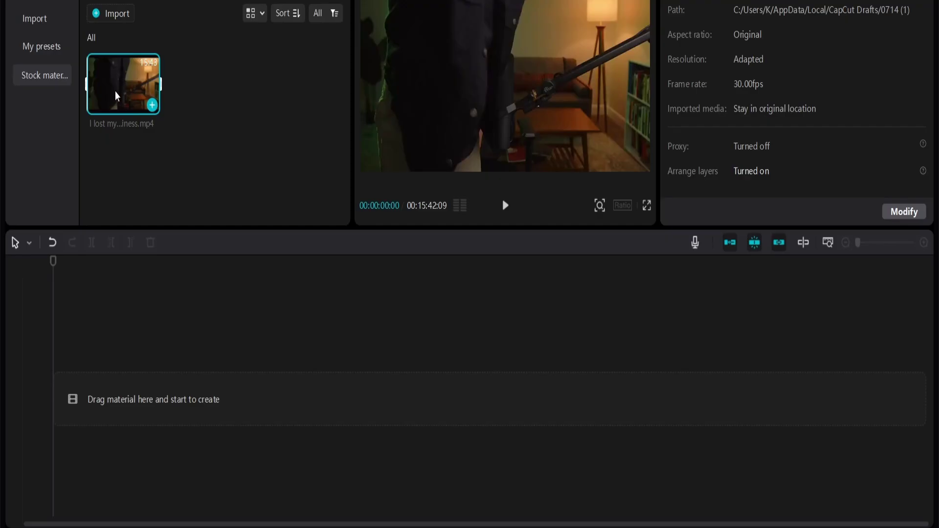
- Add the talking-head clip to the timeline, trim it to about 28 seconds, and open Export
{"action": "left_click", "coordinate": [153, 103]}
{"action": "left_click_drag", "start_coordinate": [381, 391], "coordinate": [148, 386]}
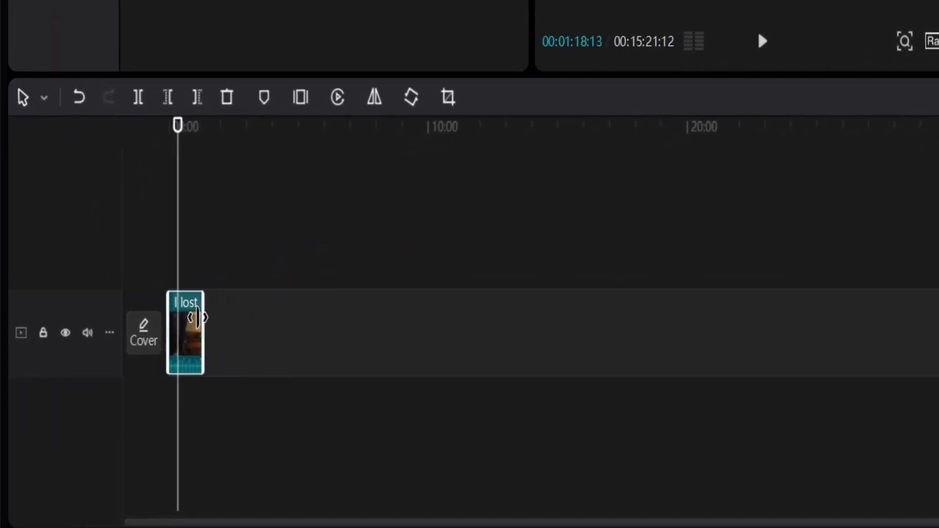
{"action": "left_click_drag", "start_coordinate": [192, 318], "coordinate": [179, 320]}
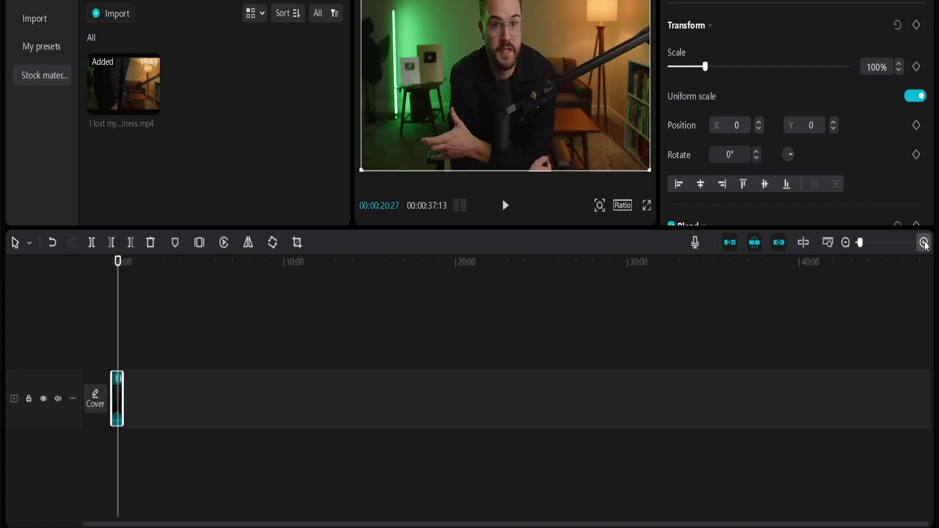
{"action": "left_click", "coordinate": [924, 242]}
{"action": "scroll", "coordinate": [671, 389], "scroll_direction": "left", "scroll_amount": 3}
{"action": "key", "text": "ctrl+e"}
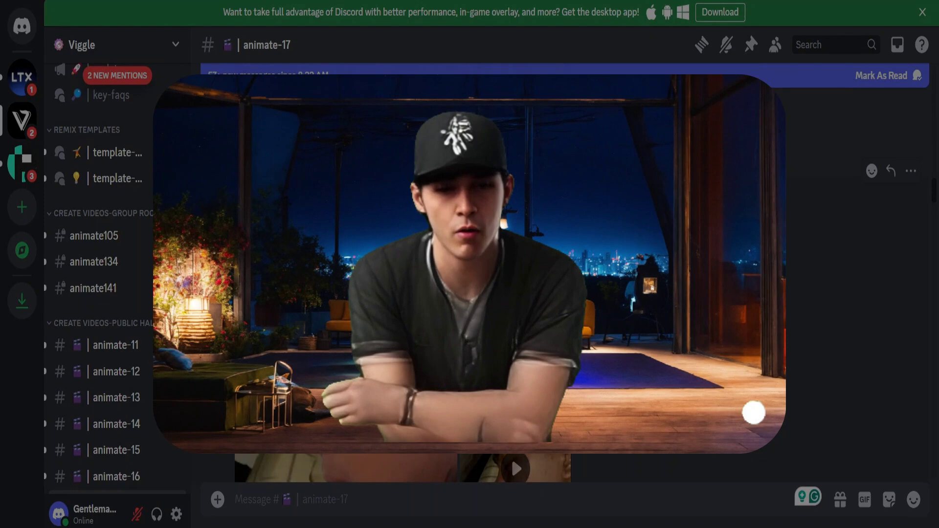
- Start a /mix command in animate-17 and attach the character image from Downloads
{"action": "scroll", "coordinate": [624, 252], "scroll_direction": "down", "scroll_amount": 2}
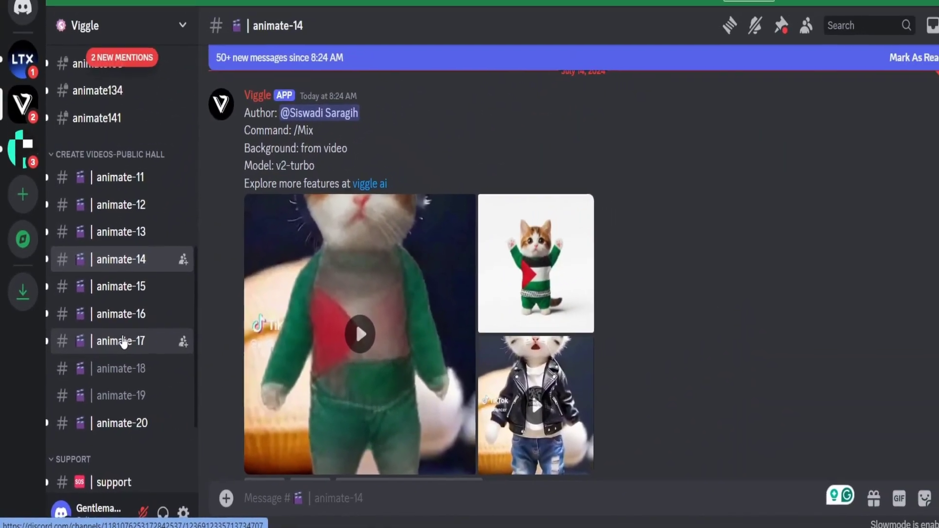
{"action": "left_click", "coordinate": [204, 215]}
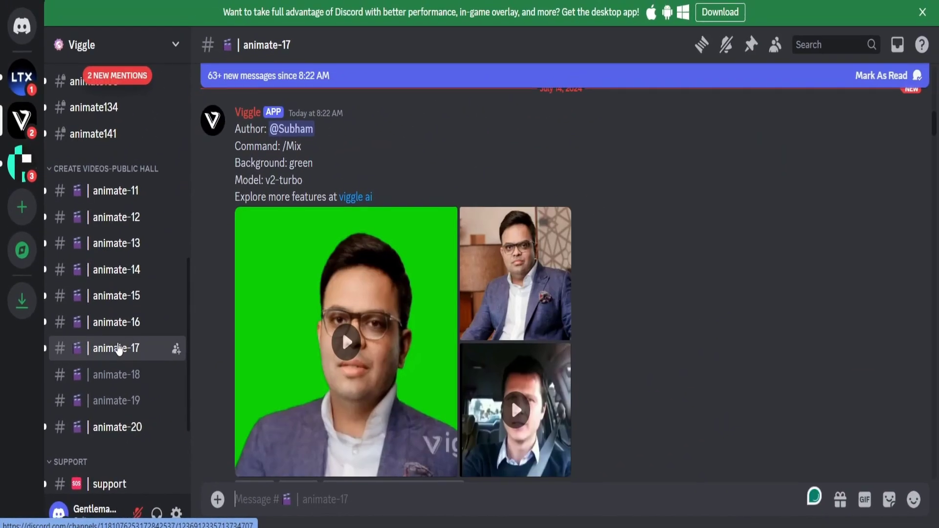
{"action": "left_click", "coordinate": [116, 375]}
{"action": "type", "text": "/"}
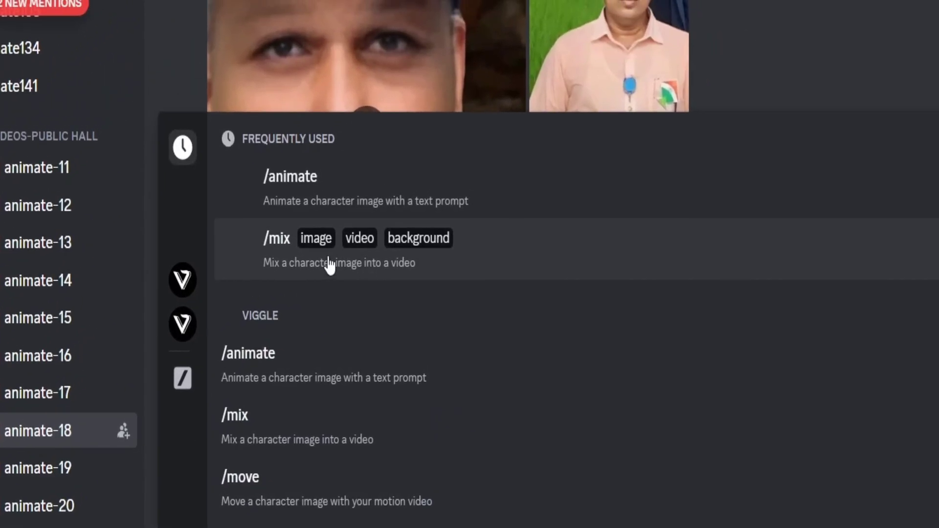
{"action": "left_click", "coordinate": [329, 266]}
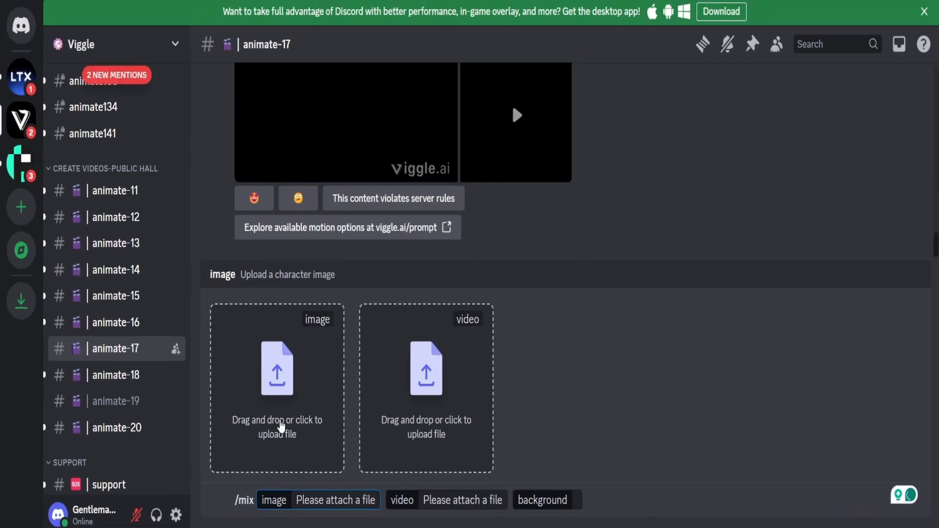
{"action": "left_click", "coordinate": [282, 426]}
{"action": "left_click", "coordinate": [53, 134]}
{"action": "scroll", "coordinate": [237, 147], "scroll_direction": "down", "scroll_amount": 5}
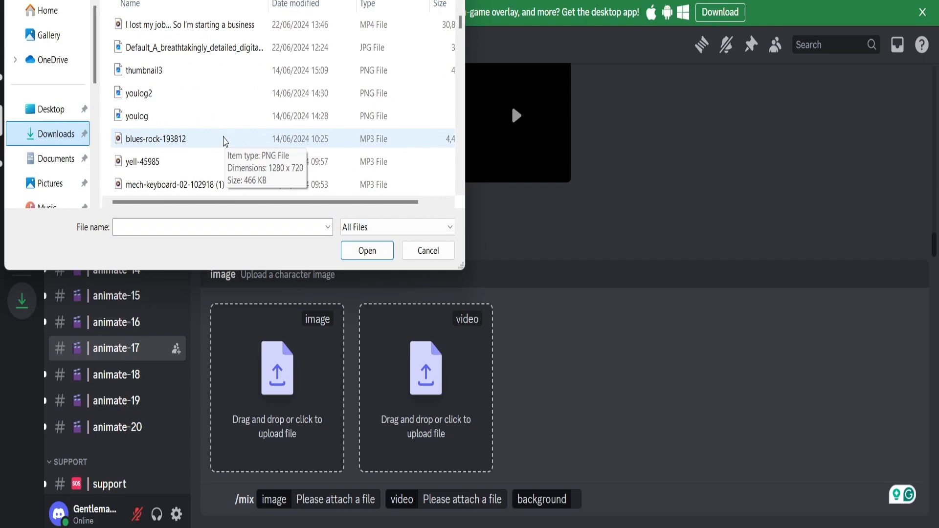
{"action": "left_click", "coordinate": [211, 51]}
{"action": "left_click", "coordinate": [366, 250]}
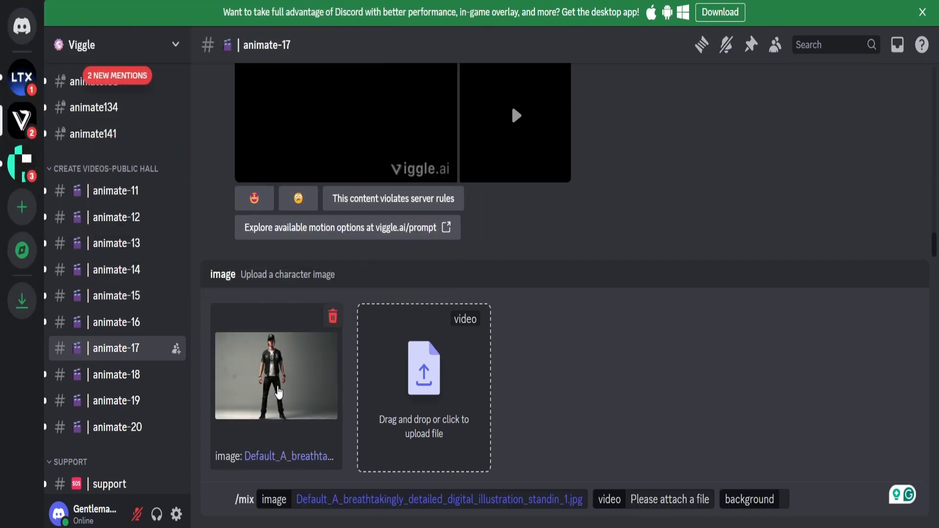
- Attach the probaaaa.mp4 video from Desktop folder 18 as the motion video
{"action": "left_click", "coordinate": [424, 376]}
{"action": "left_click", "coordinate": [51, 109]}
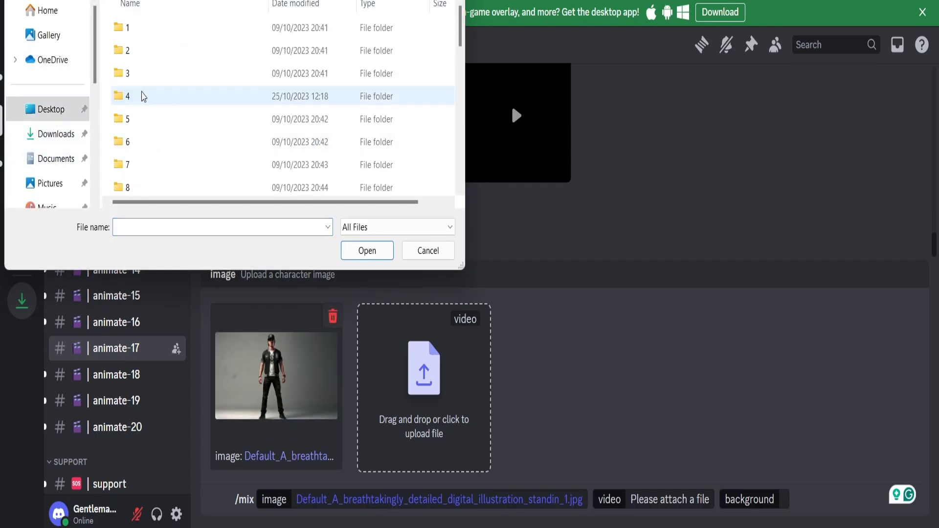
{"action": "scroll", "coordinate": [146, 122], "scroll_direction": "down", "scroll_amount": 3}
{"action": "double_click", "coordinate": [145, 160]}
{"action": "left_click", "coordinate": [184, 31]}
{"action": "left_click", "coordinate": [367, 250]}
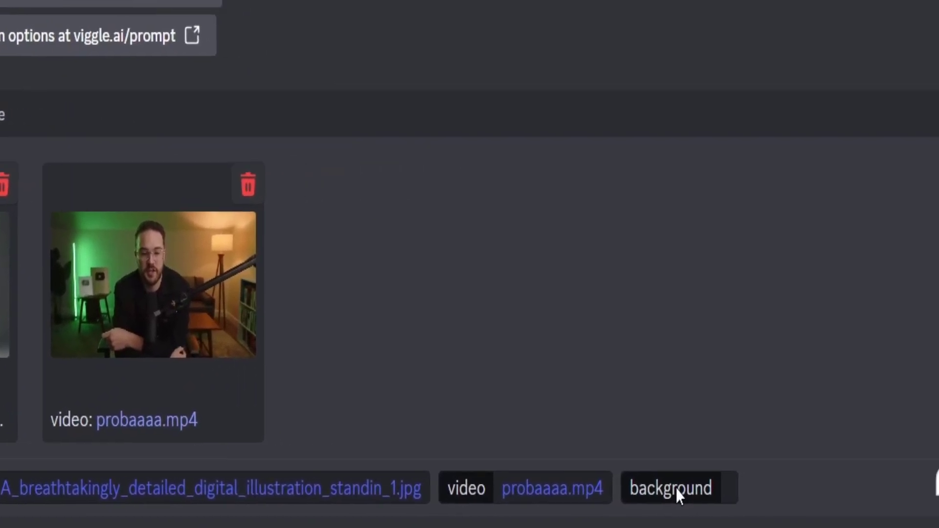
- Set the background to Green and send the /mix command to Viggle
{"action": "left_click", "coordinate": [917, 483]}
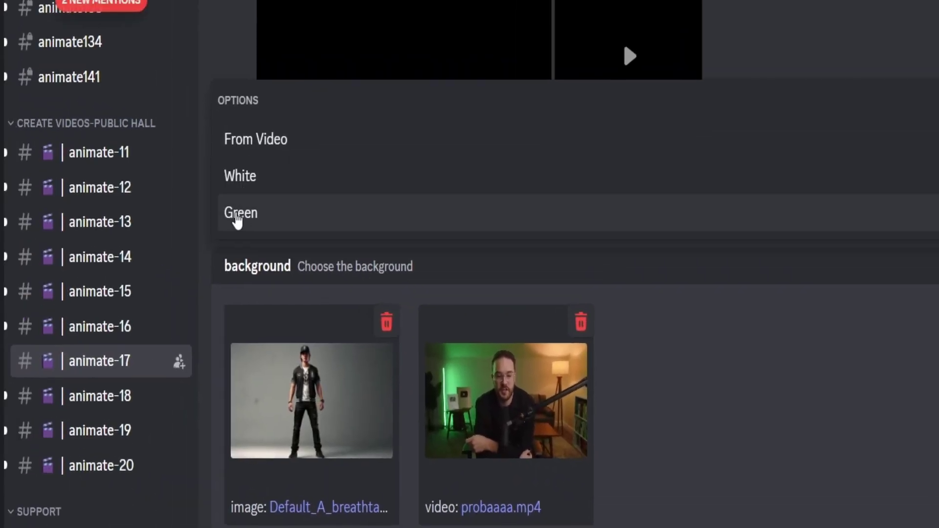
{"action": "left_click", "coordinate": [118, 173]}
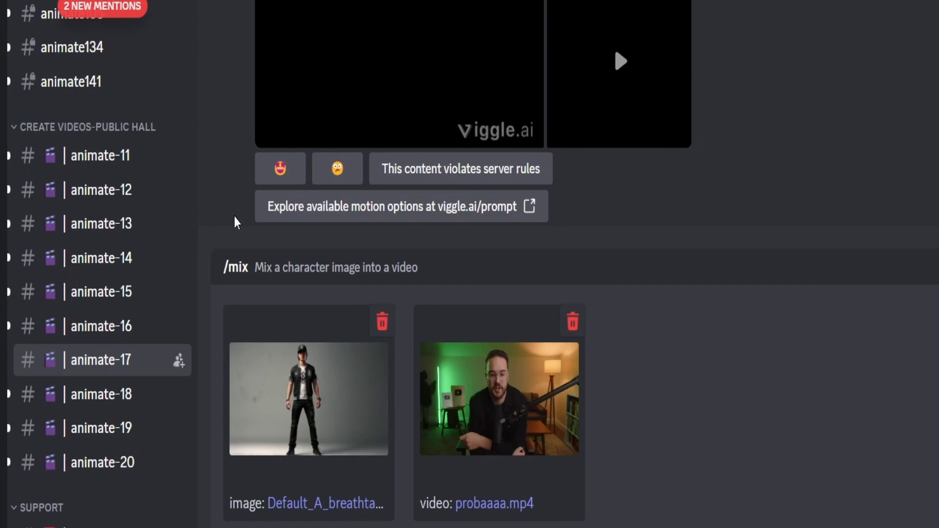
{"action": "key", "text": "Return"}
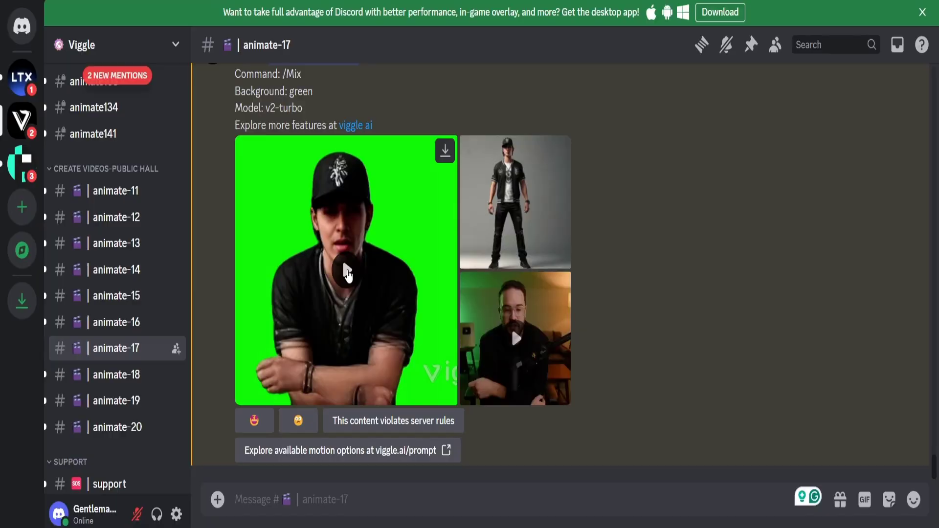
{"action": "left_click", "coordinate": [349, 274]}
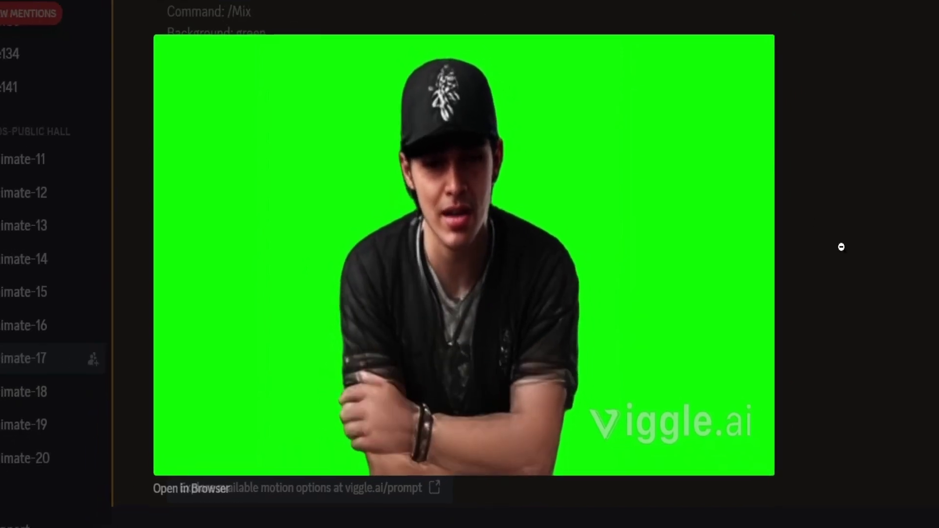
{"action": "left_click", "coordinate": [796, 270]}
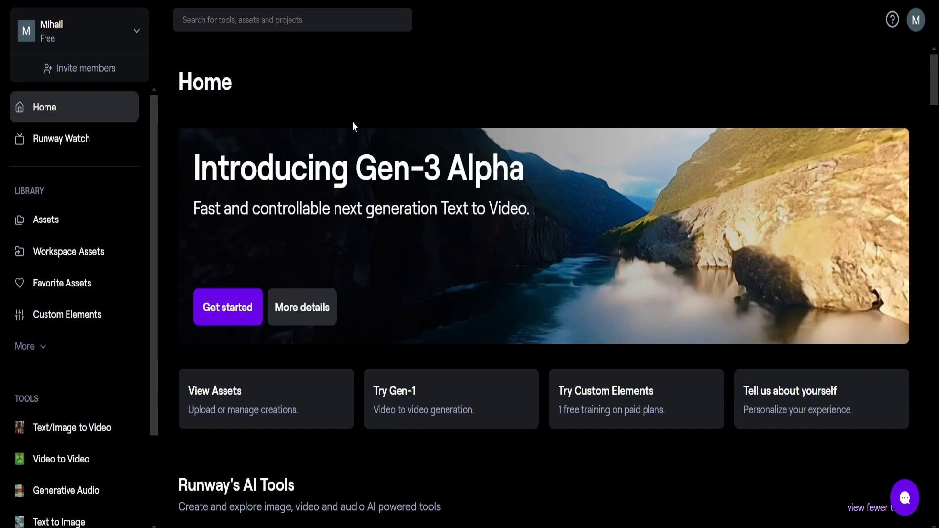
- Open Runway's lip sync tool with the green-screen avatar video as the face
{"action": "scroll", "coordinate": [498, 142], "scroll_direction": "down", "scroll_amount": 3}
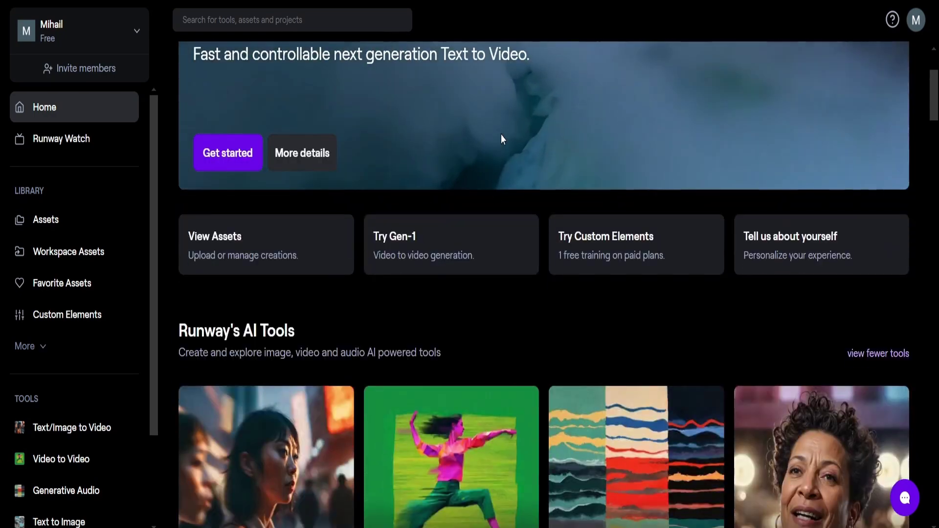
{"action": "scroll", "coordinate": [501, 139], "scroll_direction": "down", "scroll_amount": 3}
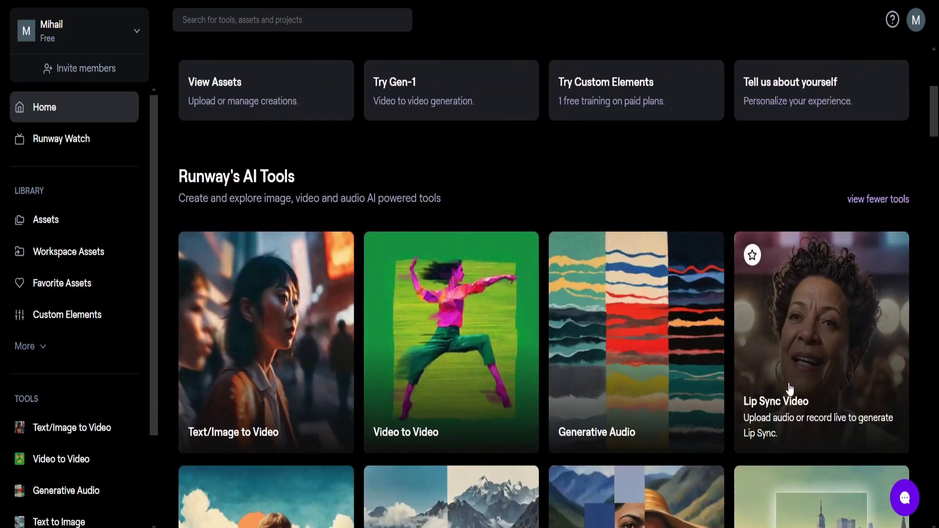
{"action": "left_click", "coordinate": [787, 417]}
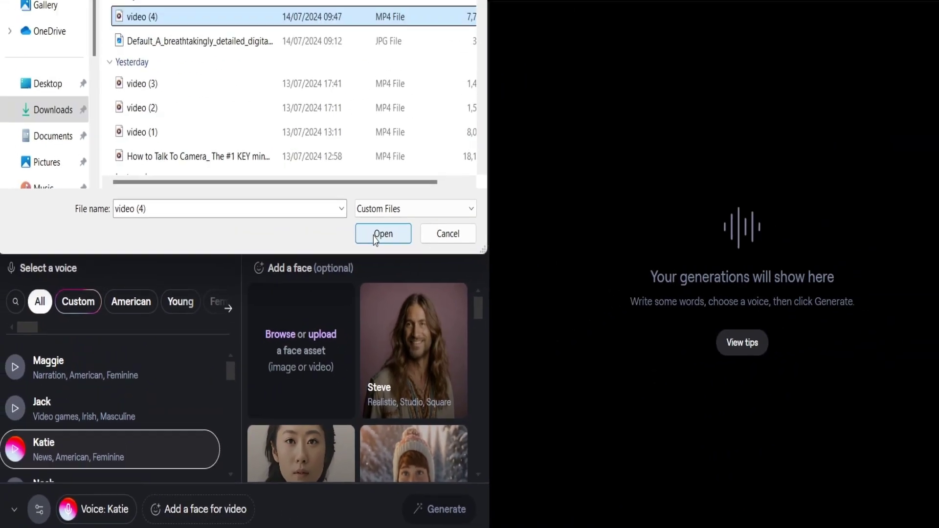
{"action": "left_click", "coordinate": [465, 79]}
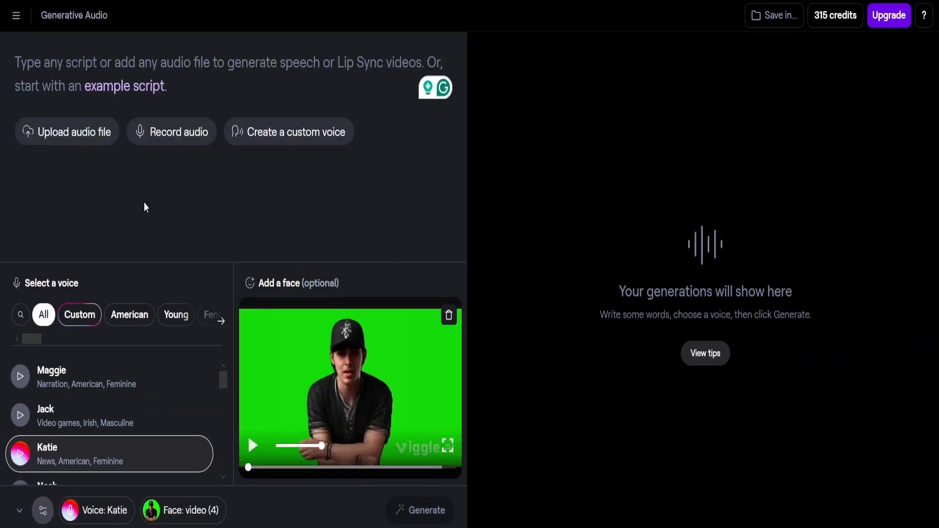
- Load golem tekst 1 from the nov kanal > jerry folder as the speech audio and generate
{"action": "left_click", "coordinate": [80, 166]}
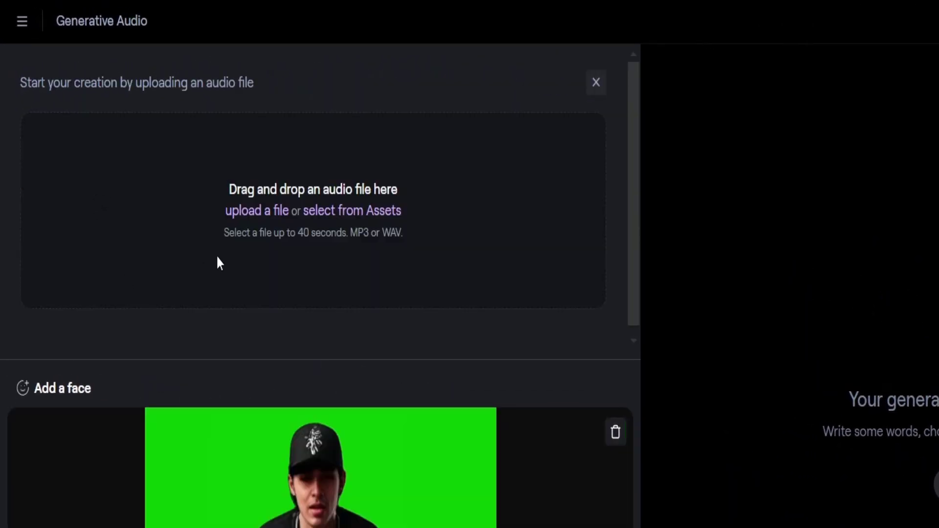
{"action": "left_click", "coordinate": [263, 214]}
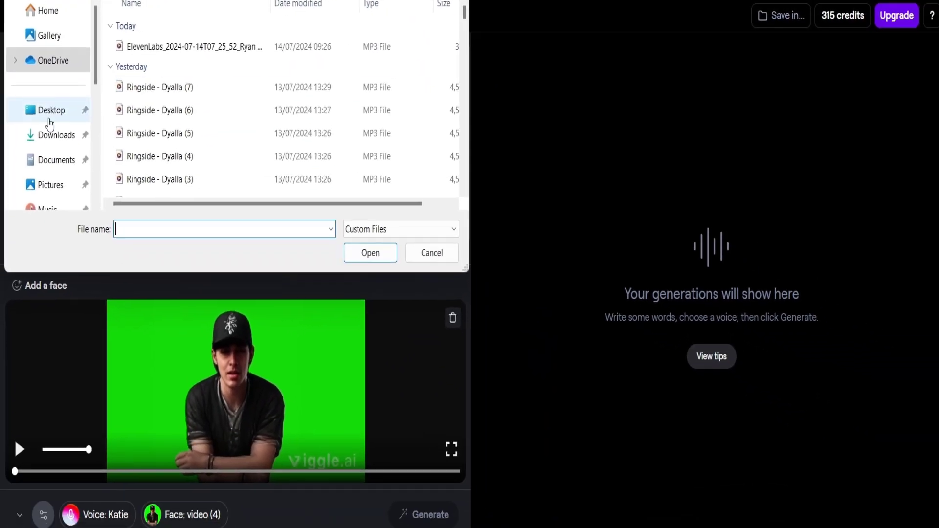
{"action": "left_click", "coordinate": [67, 164]}
{"action": "double_click", "coordinate": [167, 98]}
{"action": "scroll", "coordinate": [137, 162], "scroll_direction": "down", "scroll_amount": 8}
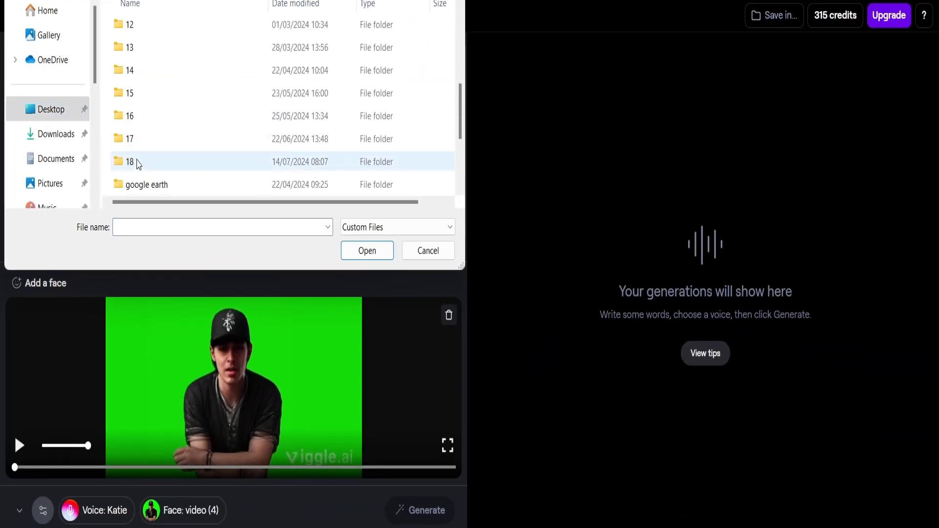
{"action": "double_click", "coordinate": [136, 54]}
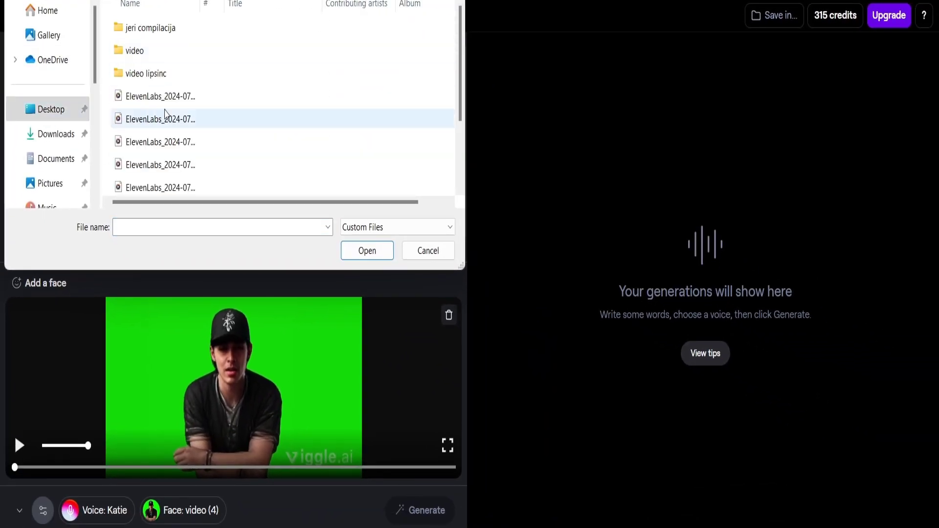
{"action": "scroll", "coordinate": [146, 105], "scroll_direction": "down", "scroll_amount": 3}
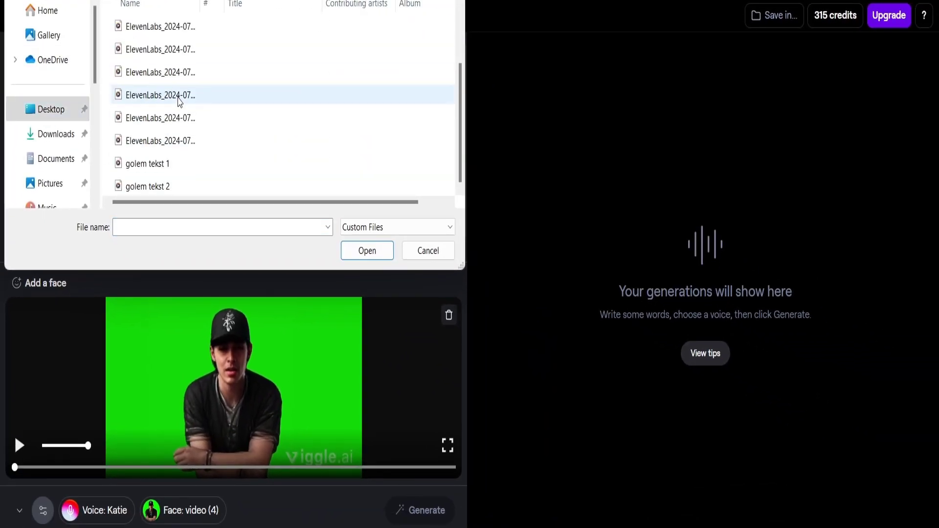
{"action": "left_click", "coordinate": [359, 252]}
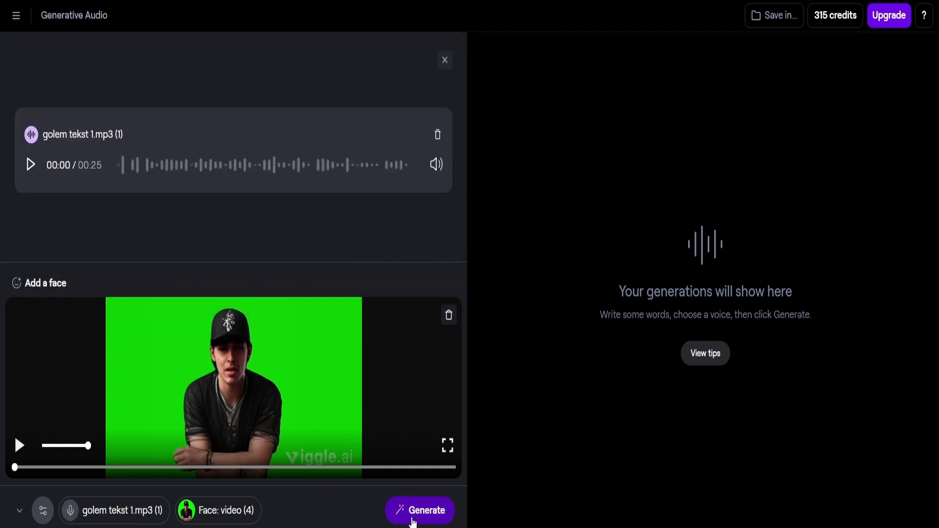
{"action": "left_click", "coordinate": [416, 519]}
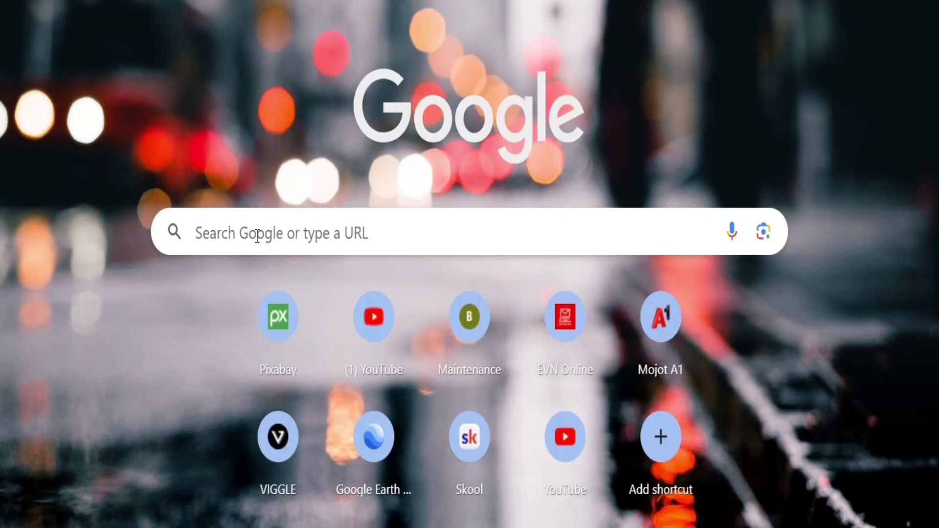
- Search Lexica for YouTube studio images and scroll through the results
{"action": "left_click", "coordinate": [256, 237]}
{"action": "type", "text": "lexica art"}
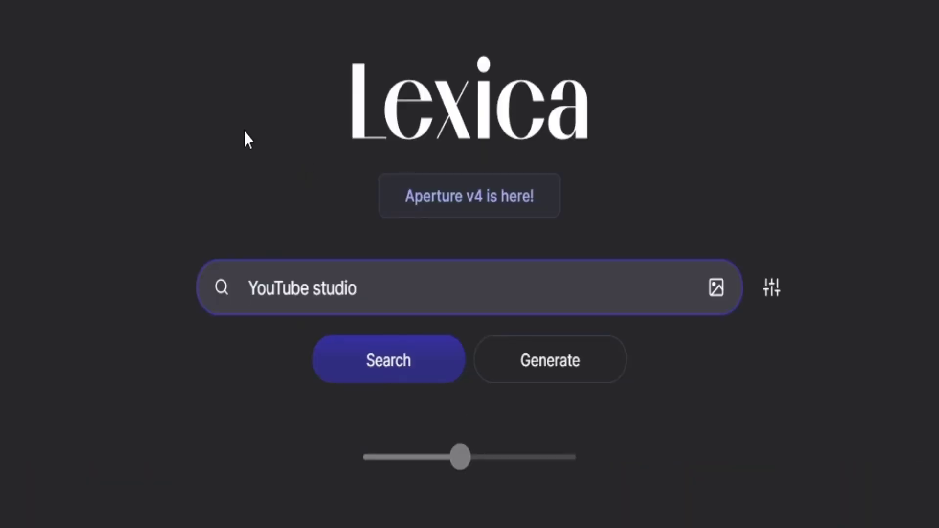
{"action": "key", "text": "Return"}
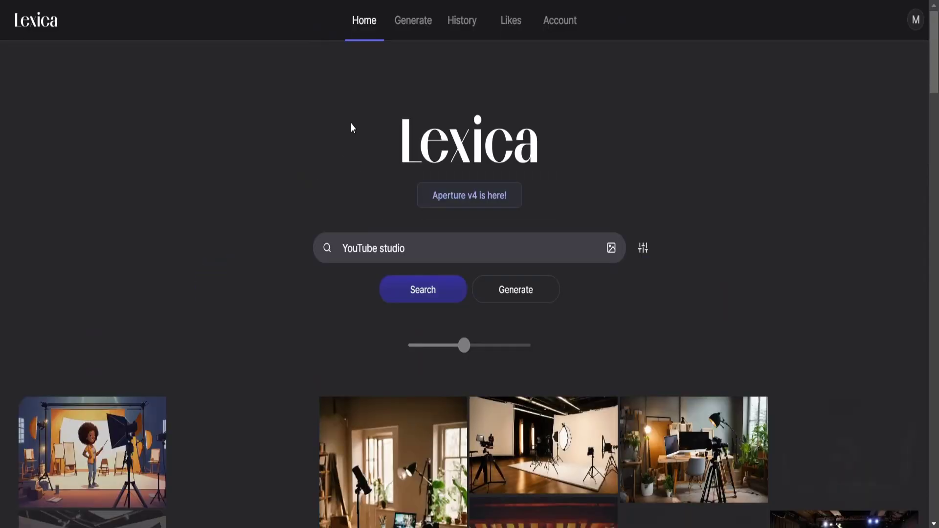
{"action": "scroll", "coordinate": [335, 184], "scroll_direction": "down", "scroll_amount": 7}
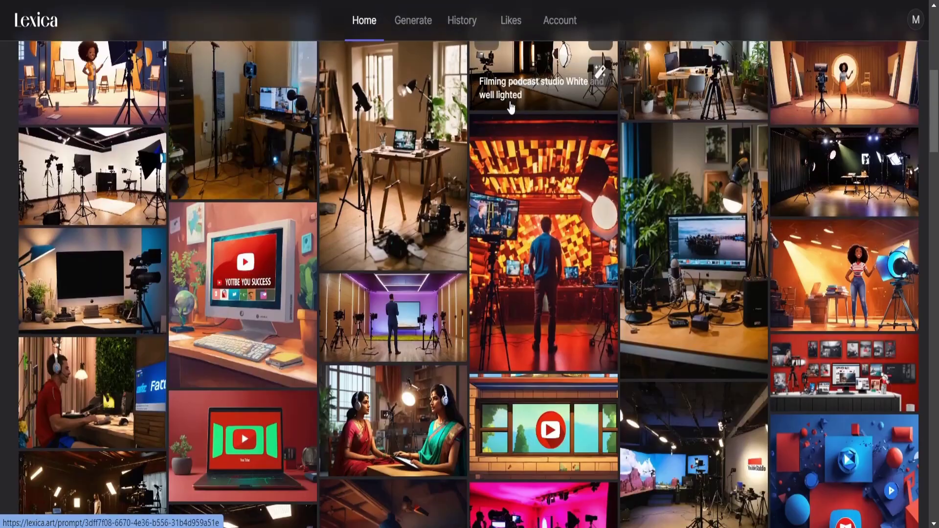
{"action": "scroll", "coordinate": [532, 248], "scroll_direction": "down", "scroll_amount": 3}
{"action": "scroll", "coordinate": [531, 248], "scroll_direction": "down", "scroll_amount": 6}
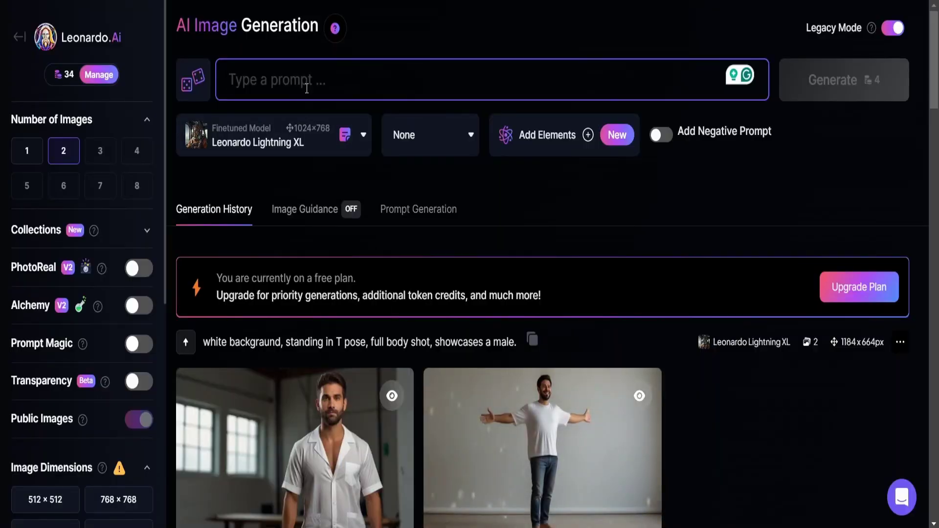
- Paste 'A beautiful YouTube studio' into Leonardo and page through the generated studio images
{"action": "type", "text": "A beautiful YouTube studio"}
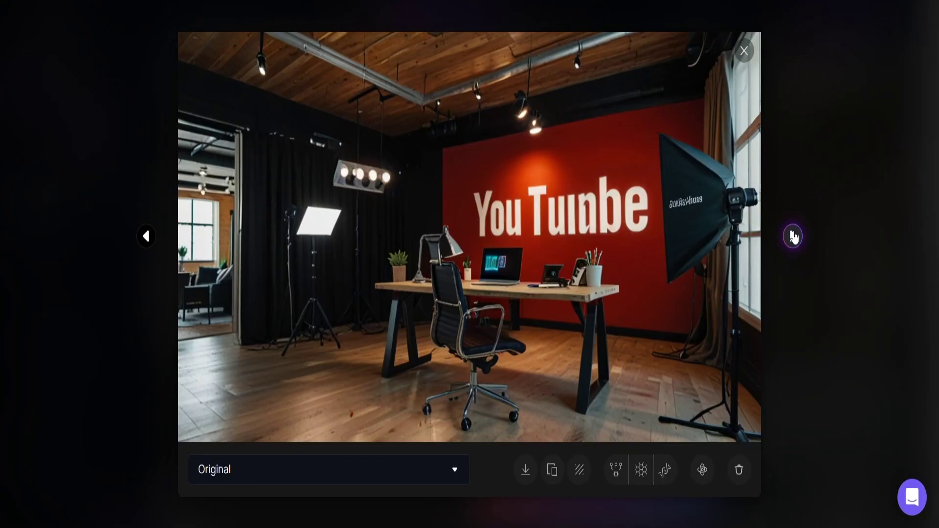
{"action": "left_click", "coordinate": [792, 237]}
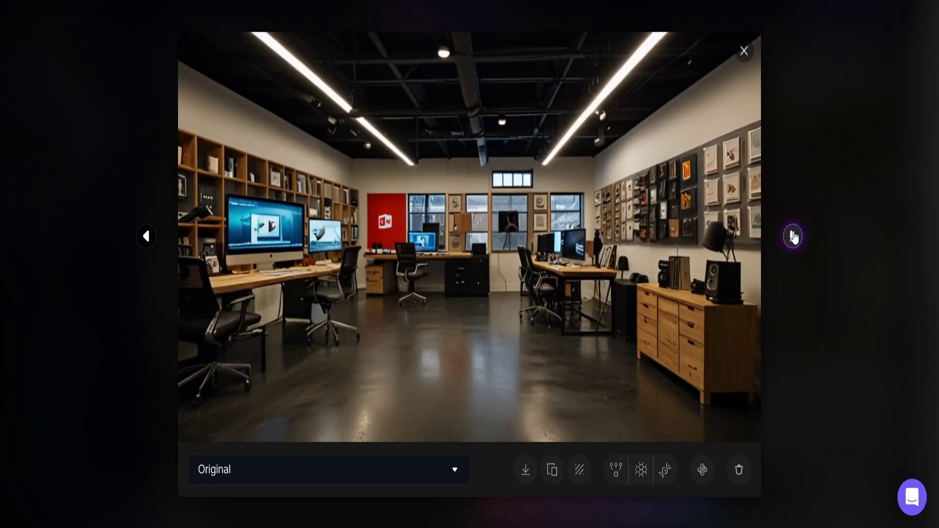
{"action": "left_click", "coordinate": [792, 236]}
{"action": "left_click", "coordinate": [792, 236]}
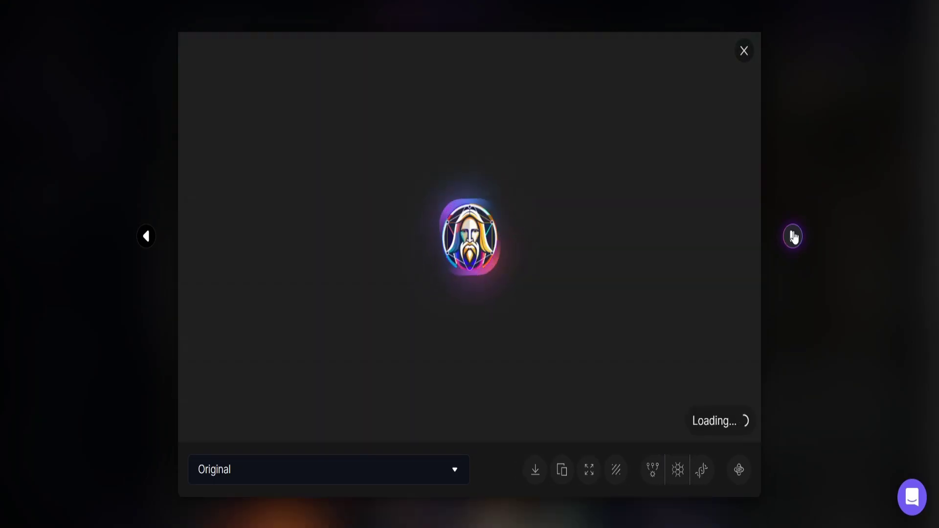
{"action": "left_click", "coordinate": [792, 236]}
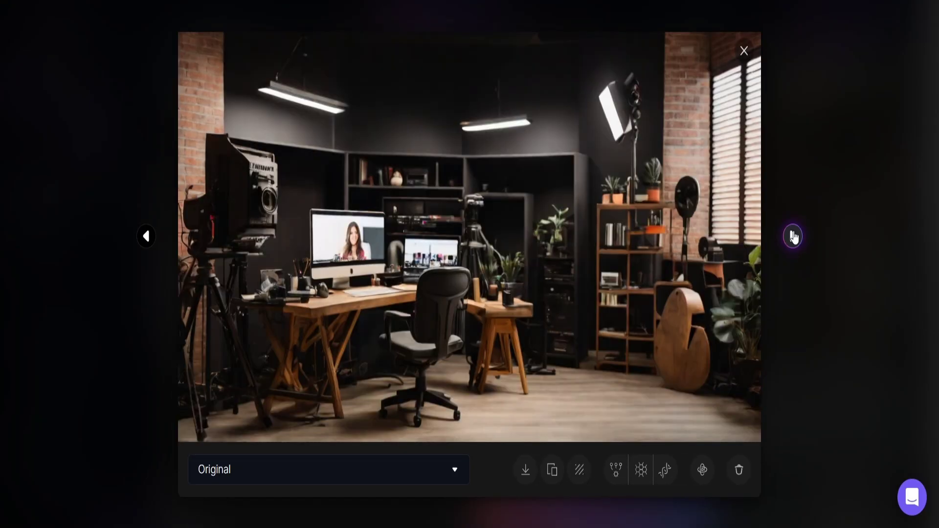
- Place a microphone on the table and select the potted plant in the Canva scene
{"action": "left_click", "coordinate": [792, 236]}
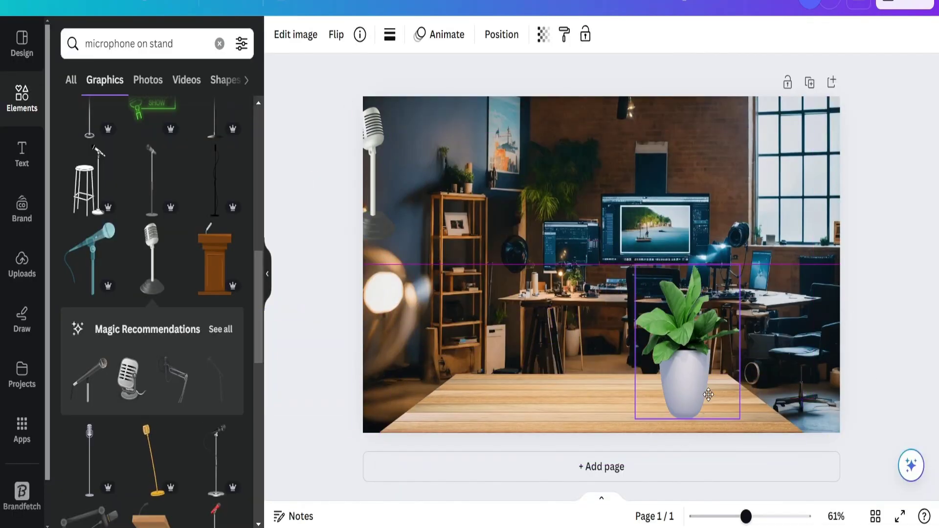
{"action": "left_click_drag", "start_coordinate": [152, 255], "coordinate": [606, 357]}
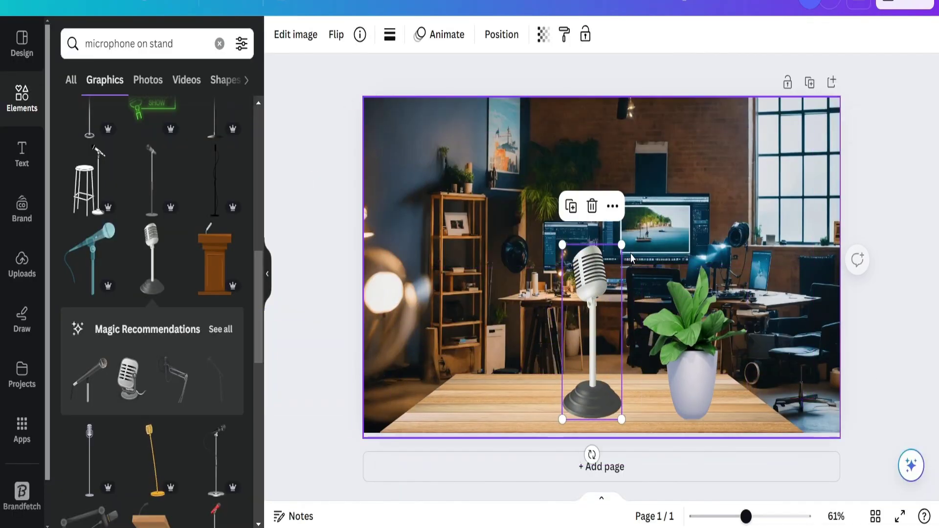
{"action": "left_click", "coordinate": [692, 371]}
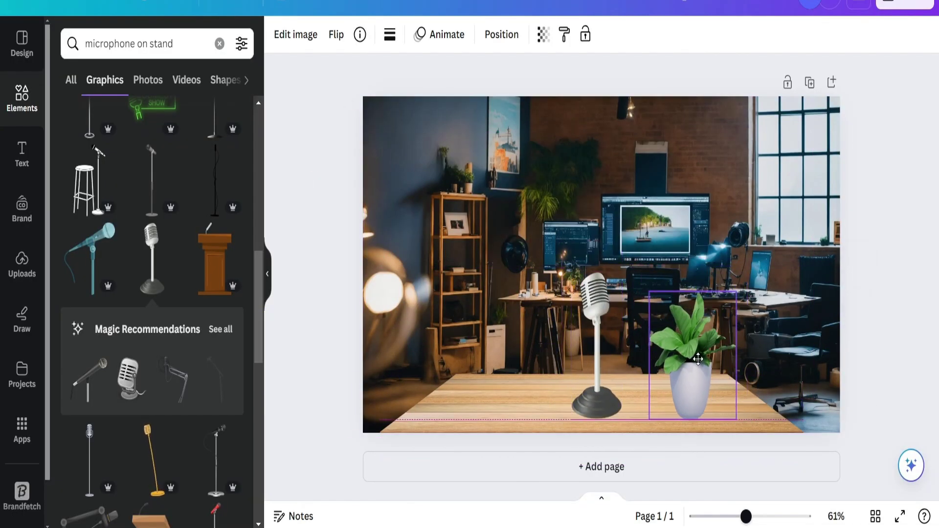
- Add a desk found by searching 'des', move it lower, and download as PNG
{"action": "left_click", "coordinate": [220, 43]}
{"action": "left_click", "coordinate": [163, 45]}
{"action": "type", "text": "des"}
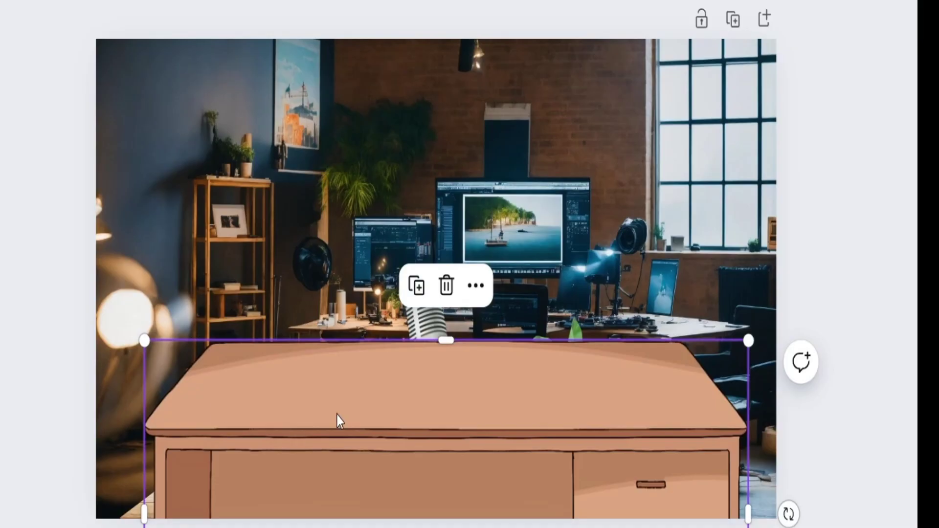
{"action": "mouse_move", "coordinate": [336, 415]}
{"action": "left_mouse_down"}
{"action": "mouse_move", "coordinate": [325, 404]}
{"action": "mouse_move", "coordinate": [335, 425]}
{"action": "mouse_move", "coordinate": [352, 421]}
{"action": "left_mouse_up"}
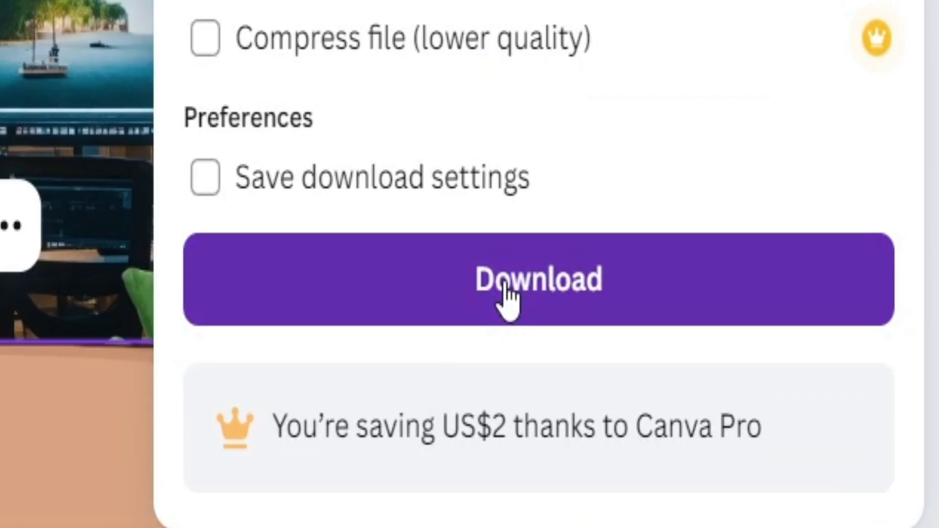
{"action": "left_click", "coordinate": [507, 294]}
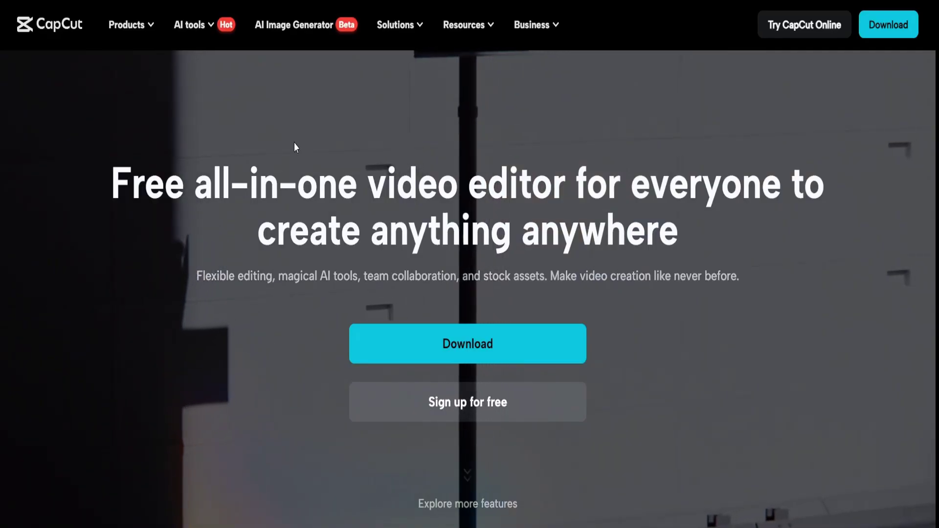
- Scroll down the CapCut homepage to the templates section
{"action": "scroll", "coordinate": [400, 190], "scroll_direction": "down", "scroll_amount": 9}
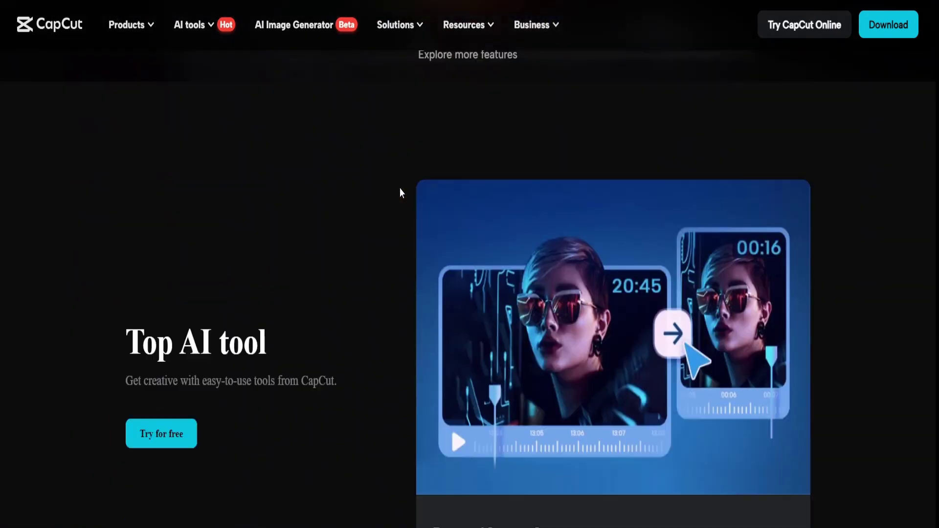
{"action": "scroll", "coordinate": [400, 191], "scroll_direction": "down", "scroll_amount": 5}
{"action": "scroll", "coordinate": [399, 191], "scroll_direction": "down", "scroll_amount": 10}
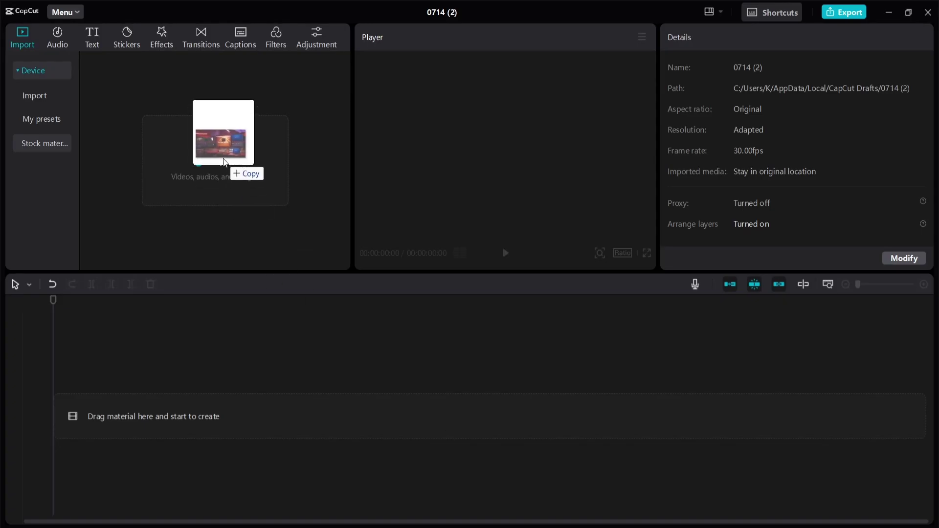
- Import both files, stack the lip-sync video above the studio image, and extend the image to 00:00:26:22
{"action": "left_click_drag", "start_coordinate": [225, 163], "coordinate": [224, 165]}
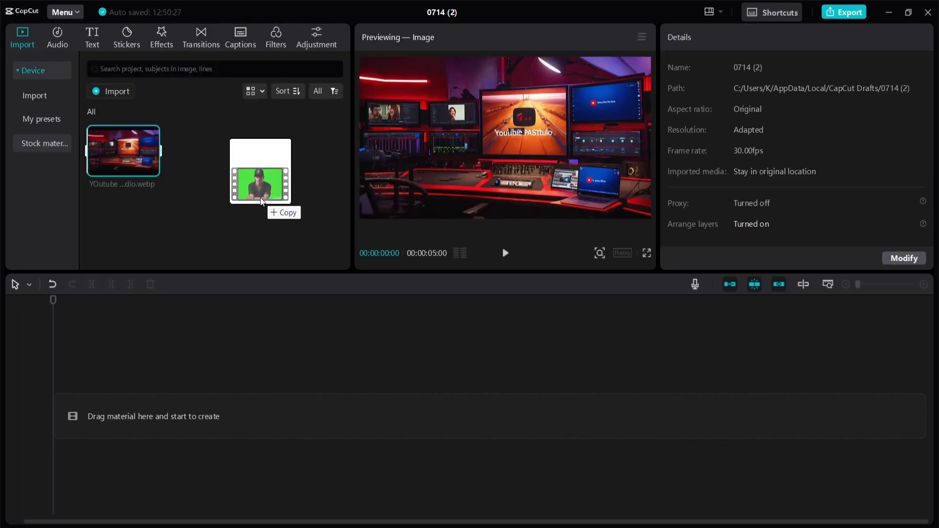
{"action": "left_click_drag", "start_coordinate": [251, 185], "coordinate": [262, 202]}
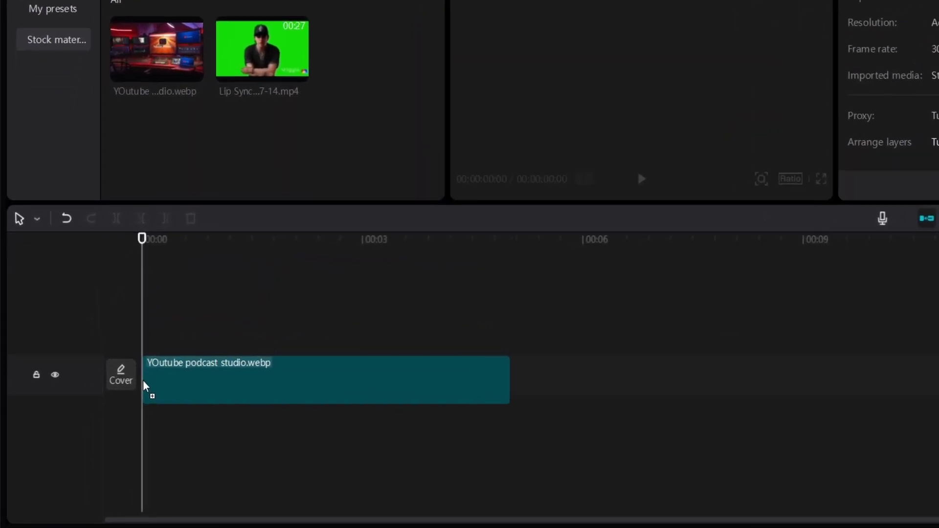
{"action": "left_click", "coordinate": [121, 406]}
{"action": "left_click_drag", "start_coordinate": [331, 44], "coordinate": [178, 289]}
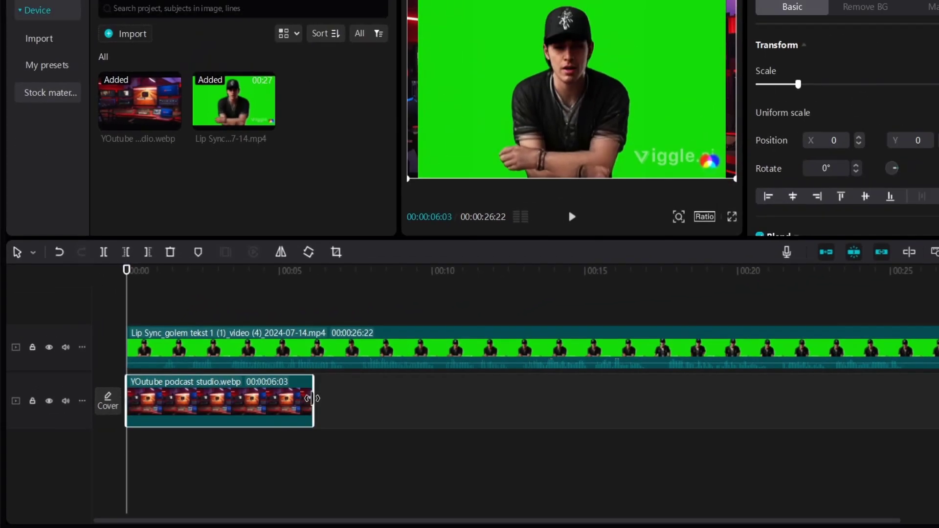
{"action": "left_click_drag", "start_coordinate": [384, 376], "coordinate": [938, 377]}
{"action": "left_click_drag", "start_coordinate": [811, 430], "coordinate": [833, 430]}
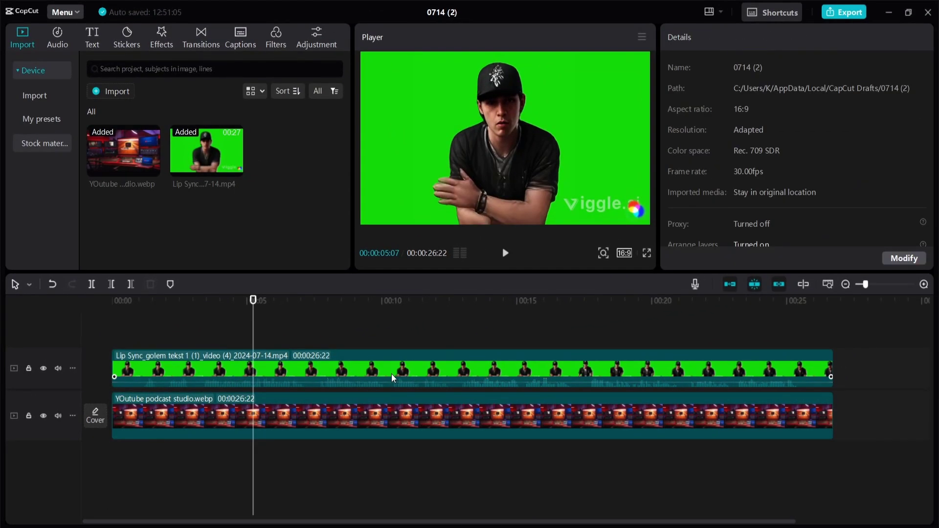
{"action": "left_click", "coordinate": [394, 378]}
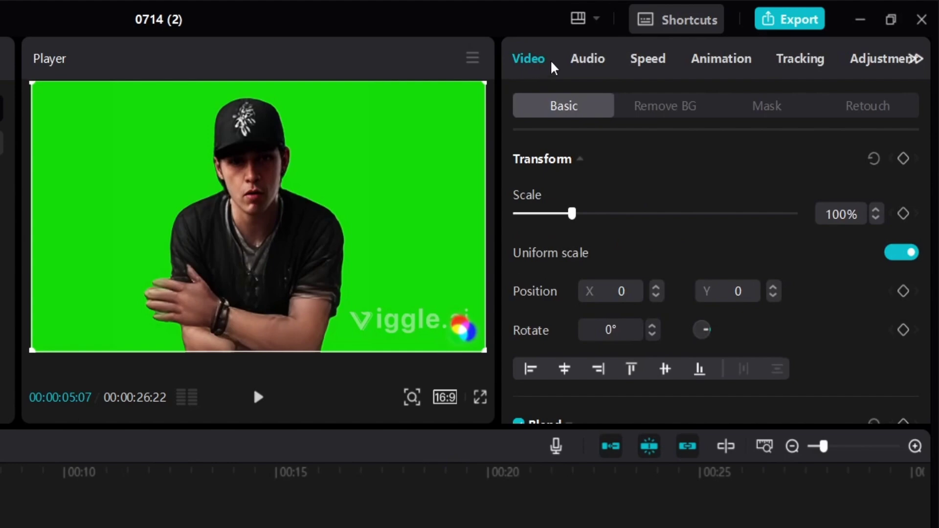
- Enable Chroma key, eyedrop the green background, and set intensity to 44
{"action": "left_click", "coordinate": [666, 108]}
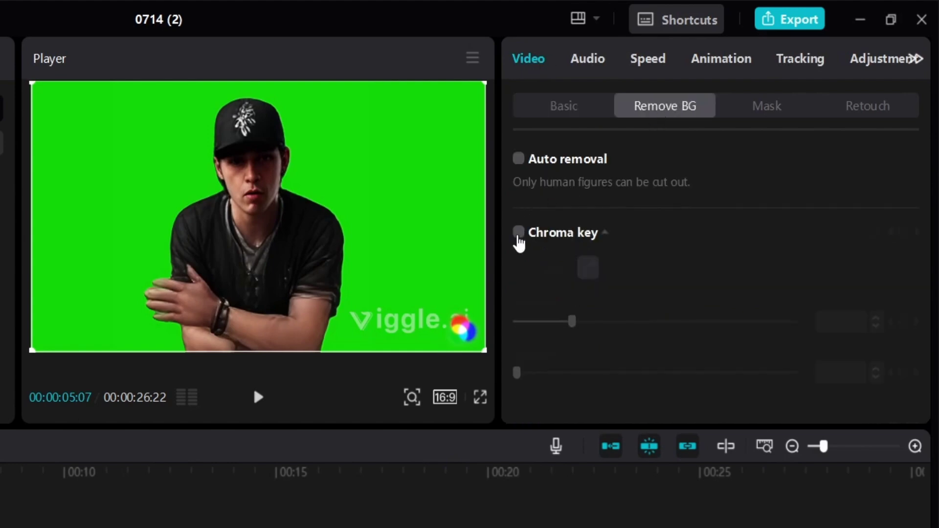
{"action": "left_click", "coordinate": [588, 267]}
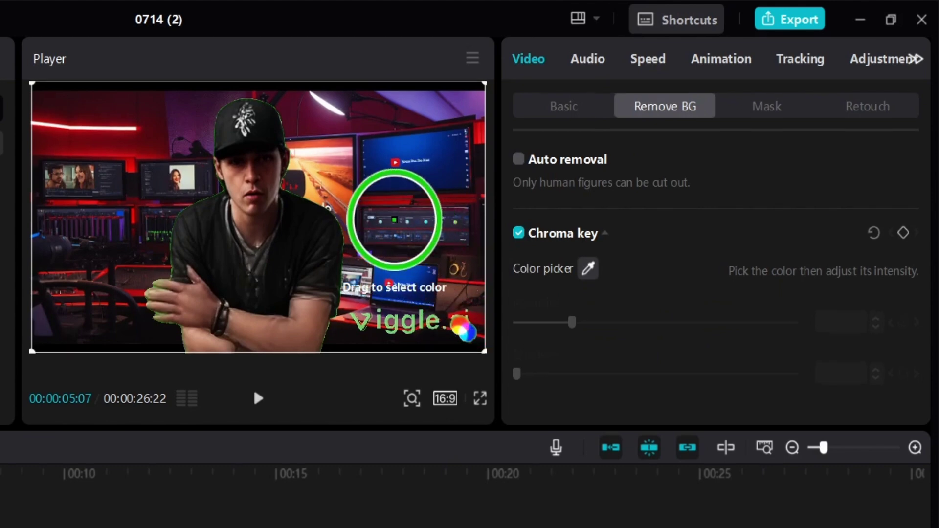
{"action": "left_click", "coordinate": [396, 224]}
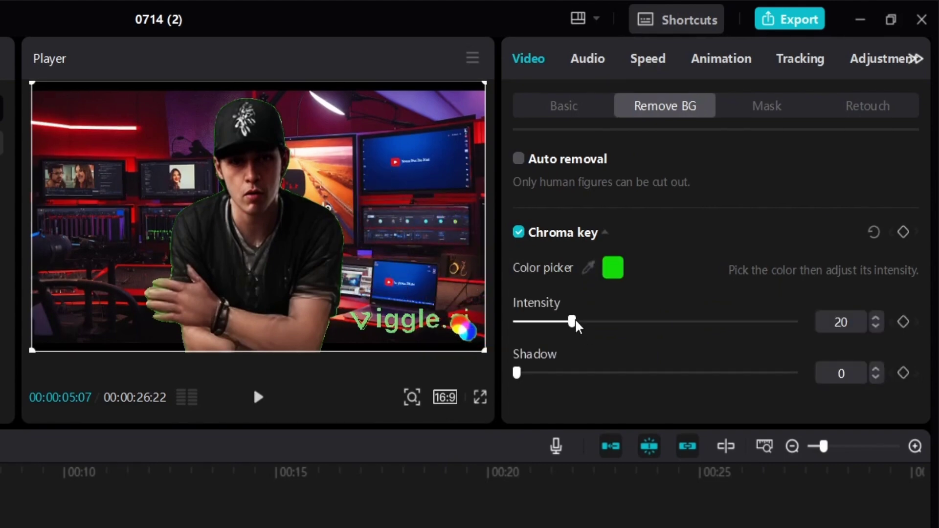
{"action": "left_click_drag", "start_coordinate": [572, 322], "coordinate": [642, 323]}
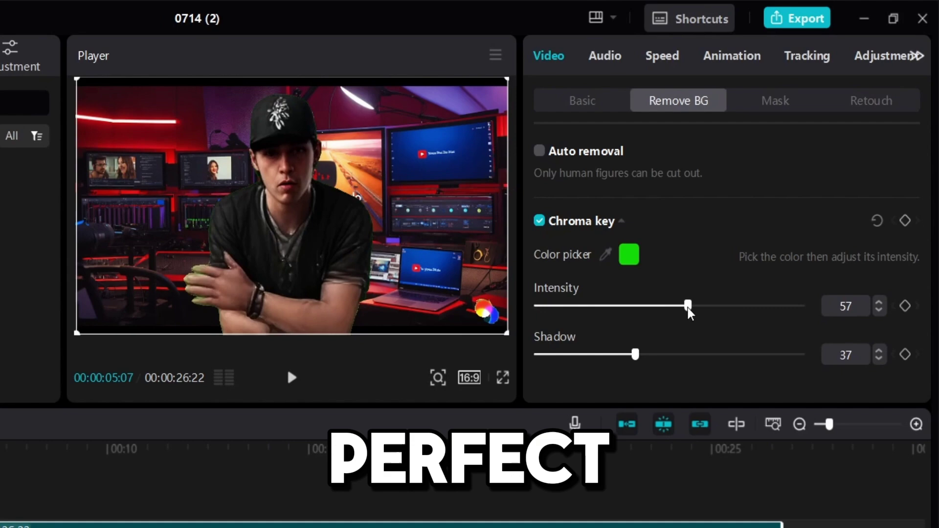
{"action": "left_click_drag", "start_coordinate": [675, 322], "coordinate": [684, 323]}
{"action": "left_click_drag", "start_coordinate": [750, 241], "coordinate": [752, 243]}
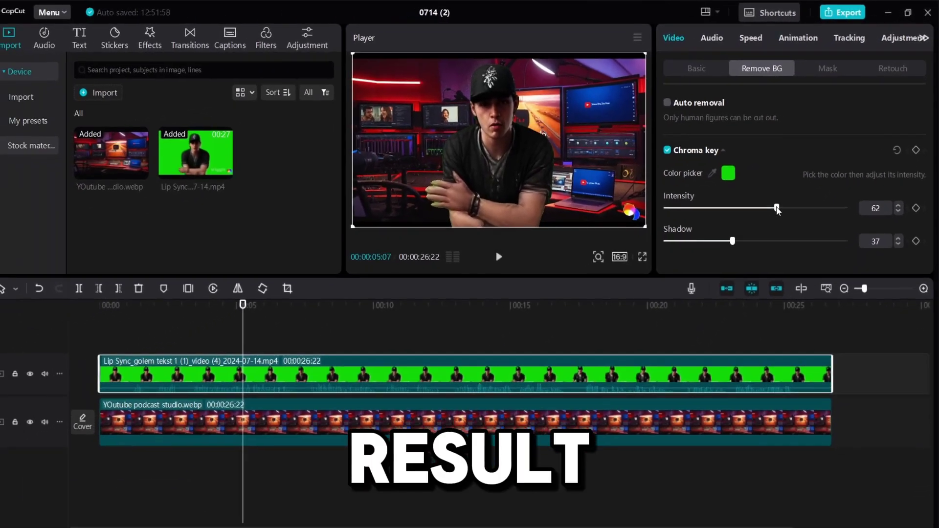